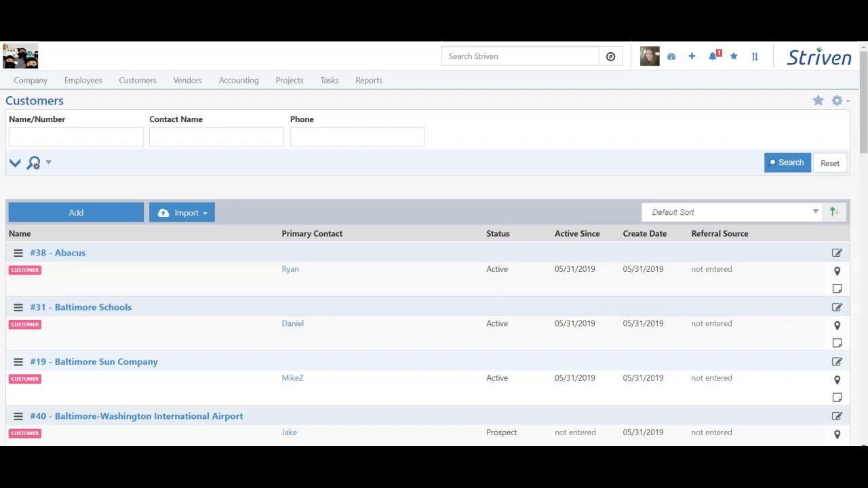
Look over the Abacus customer's action choices, then open the Abacus customer record
{"action": "left_click", "coordinate": [18, 252]}
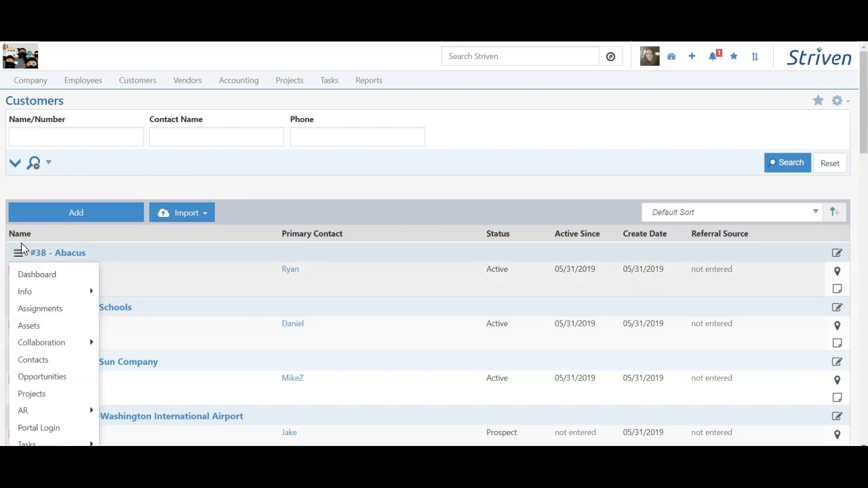
{"action": "scroll", "coordinate": [21, 248], "scroll_direction": "down", "scroll_amount": 3}
{"action": "mouse_move", "coordinate": [55, 131]}
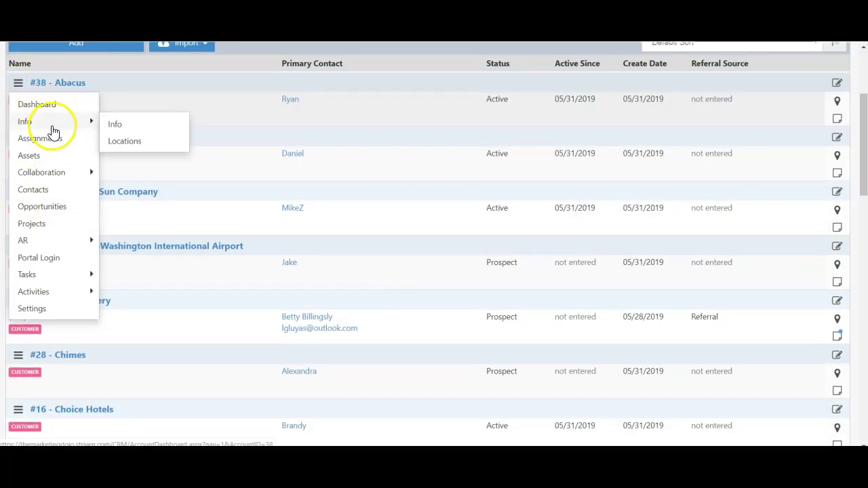
{"action": "mouse_move", "coordinate": [59, 247]}
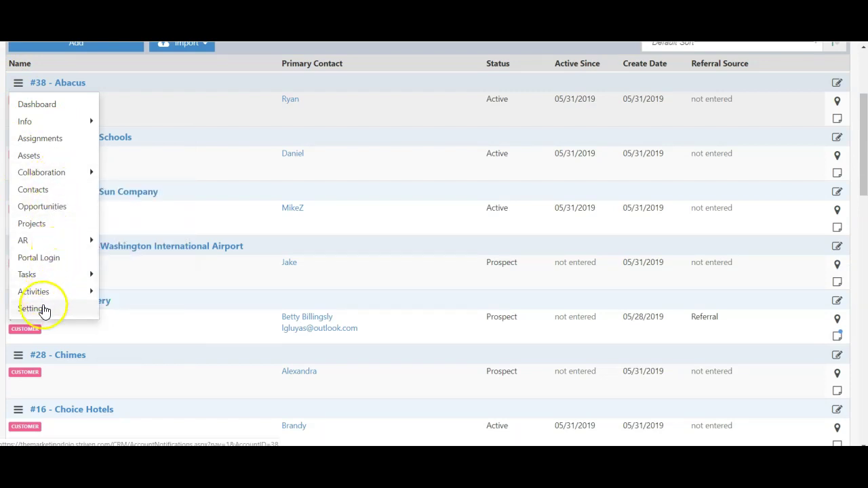
{"action": "scroll", "coordinate": [43, 310], "scroll_direction": "up", "scroll_amount": 3}
{"action": "left_click", "coordinate": [129, 234]}
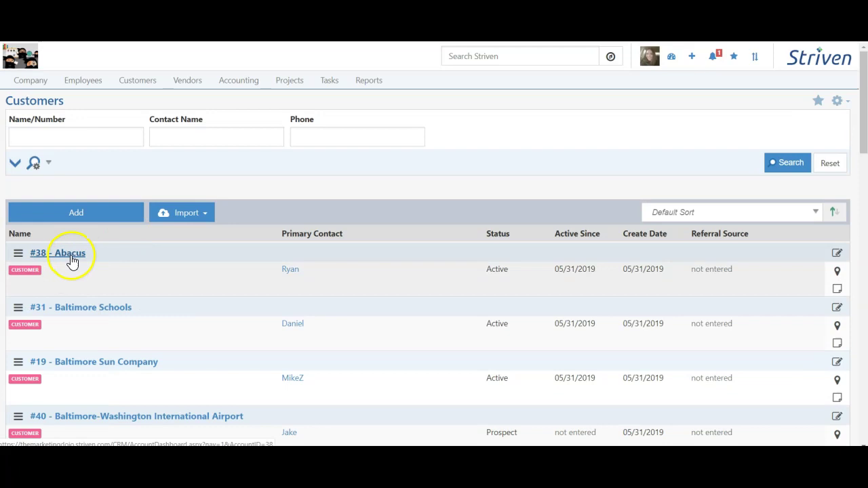
{"action": "left_click", "coordinate": [65, 260]}
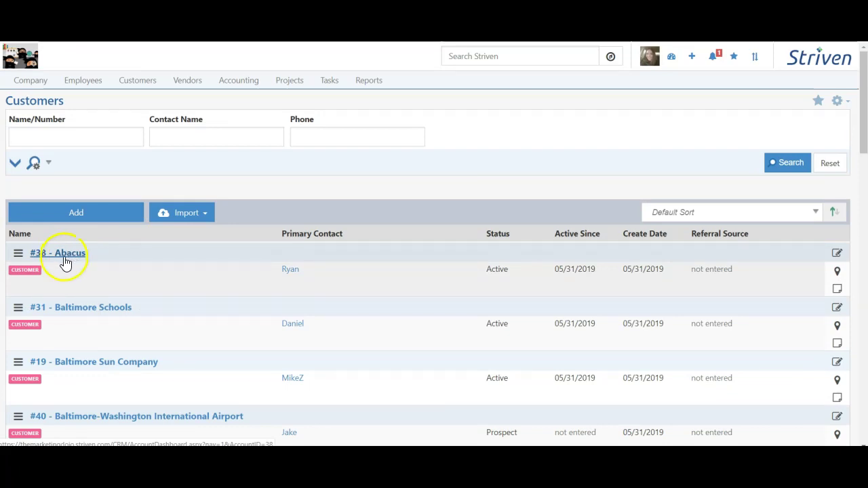
Expand the customer filters, include every status, and run the search
{"action": "left_click", "coordinate": [15, 163]}
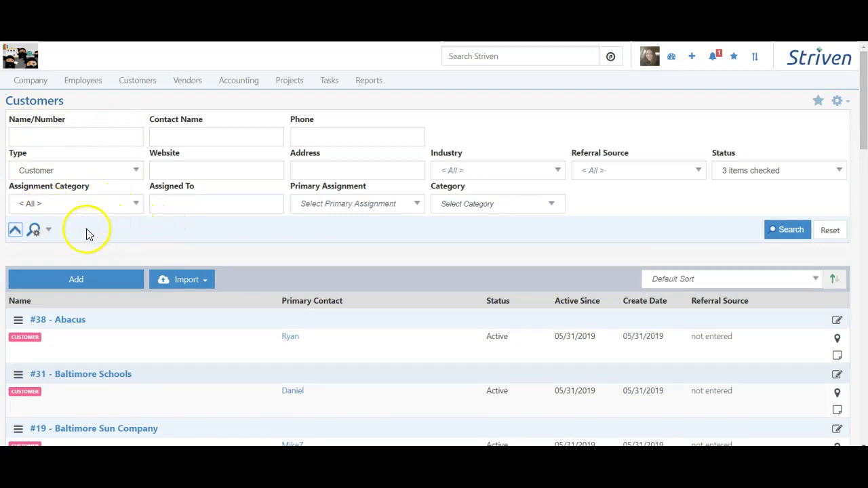
{"action": "left_click", "coordinate": [48, 230]}
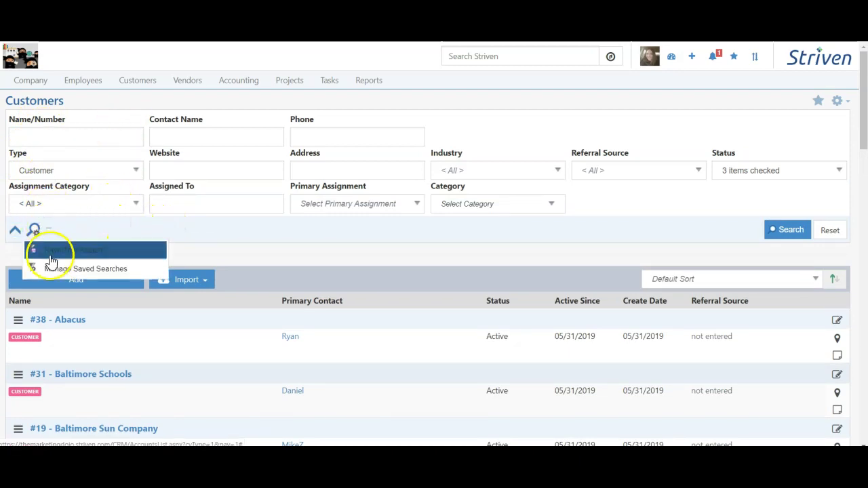
{"action": "left_click", "coordinate": [120, 215]}
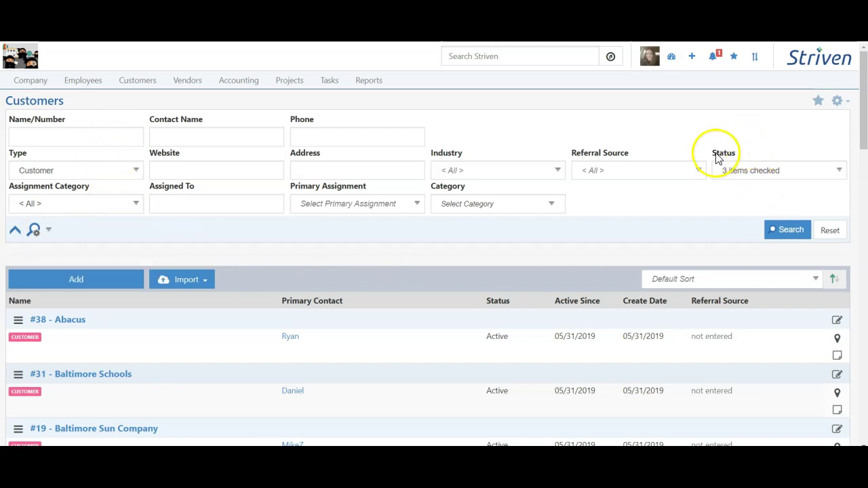
{"action": "left_click", "coordinate": [750, 171]}
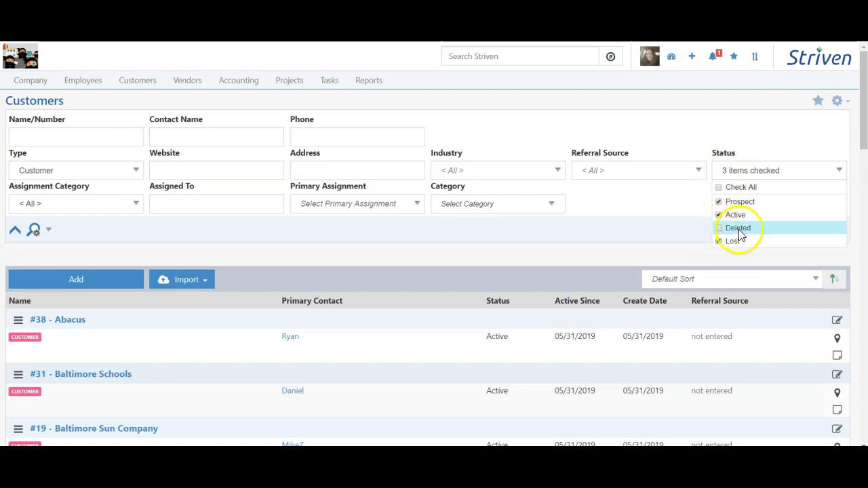
{"action": "left_click", "coordinate": [34, 229]}
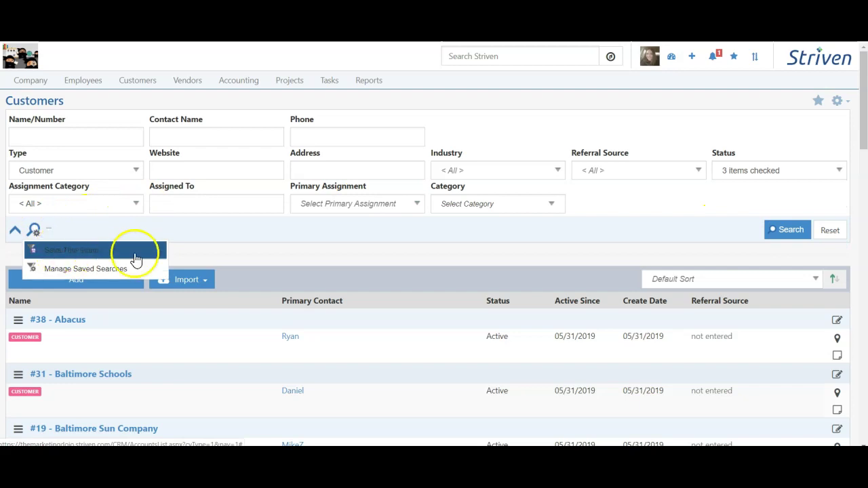
{"action": "left_click", "coordinate": [728, 168]}
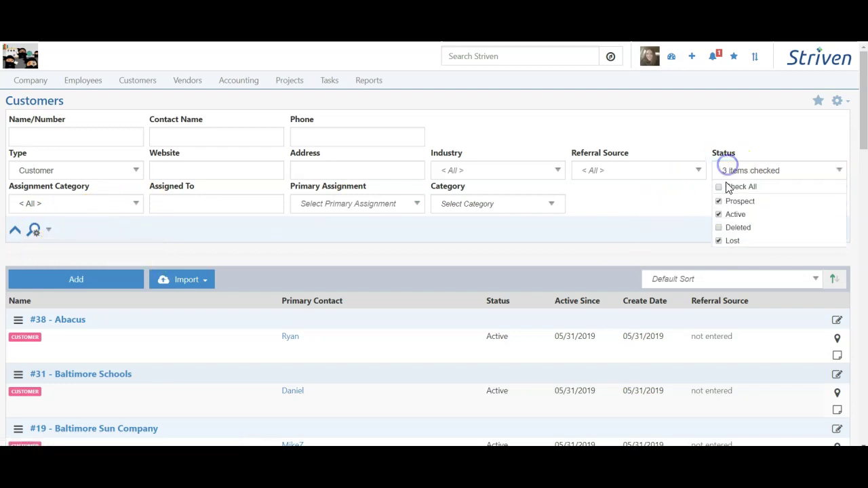
{"action": "left_click", "coordinate": [674, 229]}
{"action": "left_click", "coordinate": [780, 238]}
Start saving the all-statuses customer search as a new filter
{"action": "scroll", "coordinate": [279, 156], "scroll_direction": "down", "scroll_amount": 5}
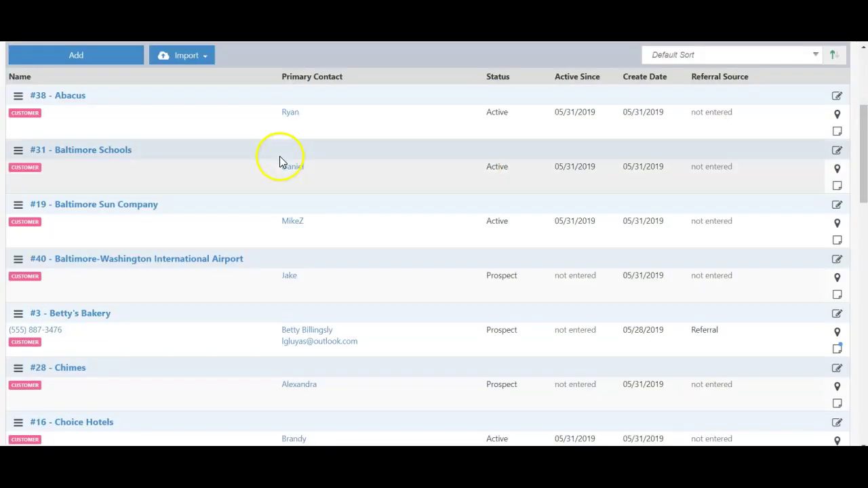
{"action": "scroll", "coordinate": [285, 232], "scroll_direction": "down", "scroll_amount": 1}
{"action": "scroll", "coordinate": [286, 346], "scroll_direction": "down", "scroll_amount": 5}
{"action": "scroll", "coordinate": [281, 363], "scroll_direction": "up", "scroll_amount": 8}
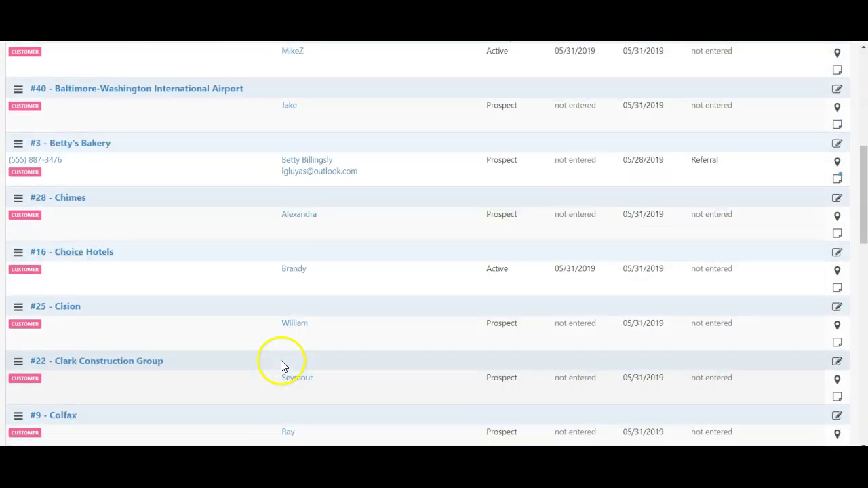
{"action": "left_click", "coordinate": [48, 176]}
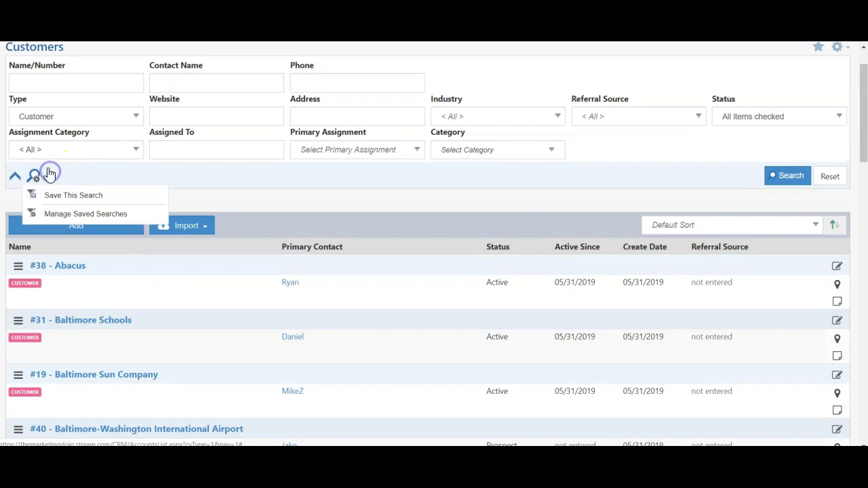
{"action": "left_click", "coordinate": [116, 199]}
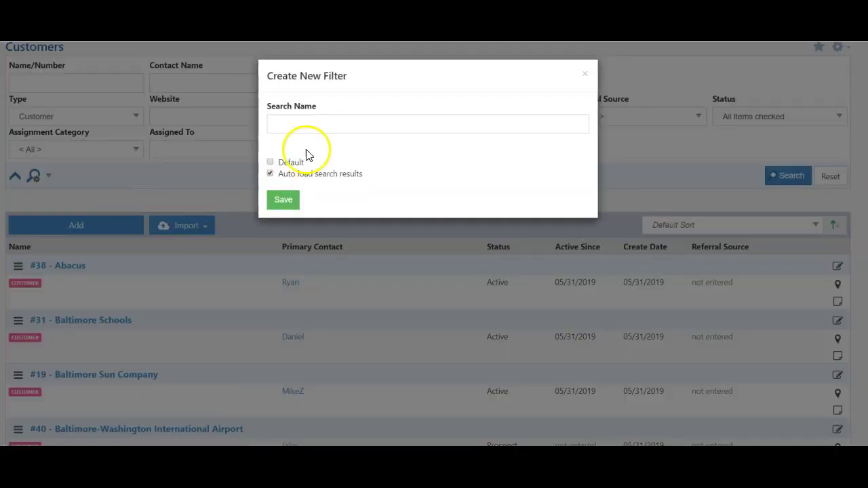
Name the new search filter 'All Customers' and save it
{"action": "left_click", "coordinate": [312, 126]}
{"action": "type", "text": "All Customers"}
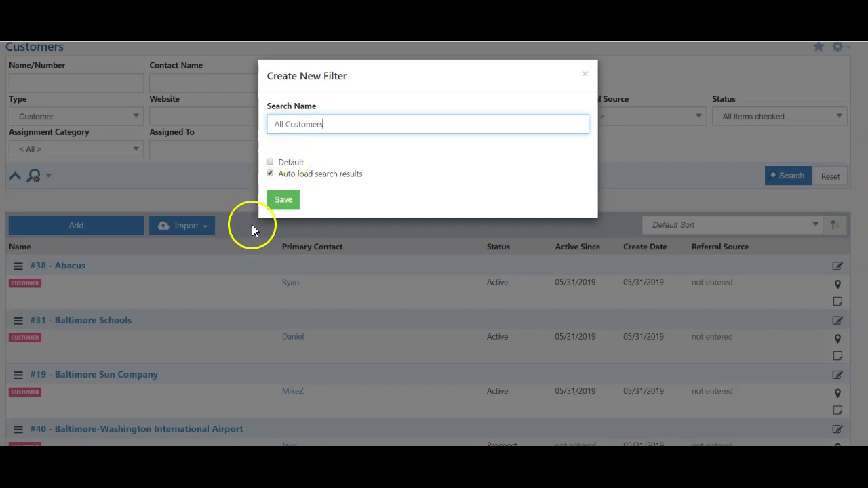
{"action": "left_click", "coordinate": [284, 203]}
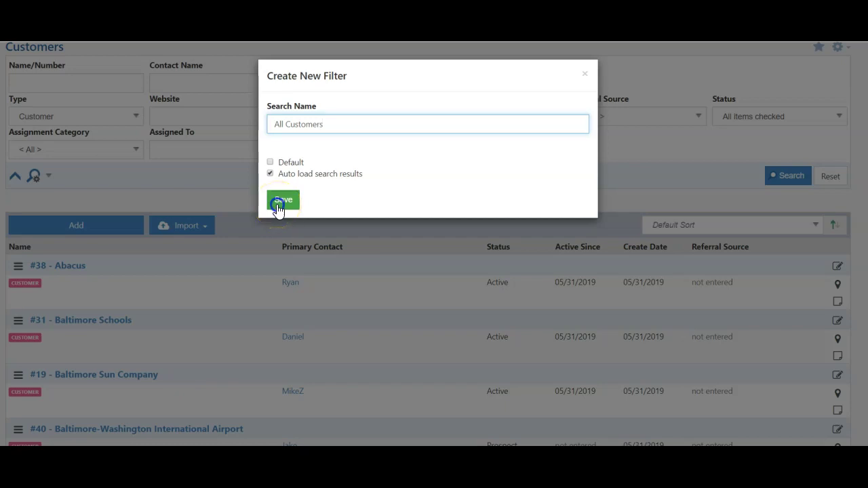
{"action": "left_click", "coordinate": [281, 201]}
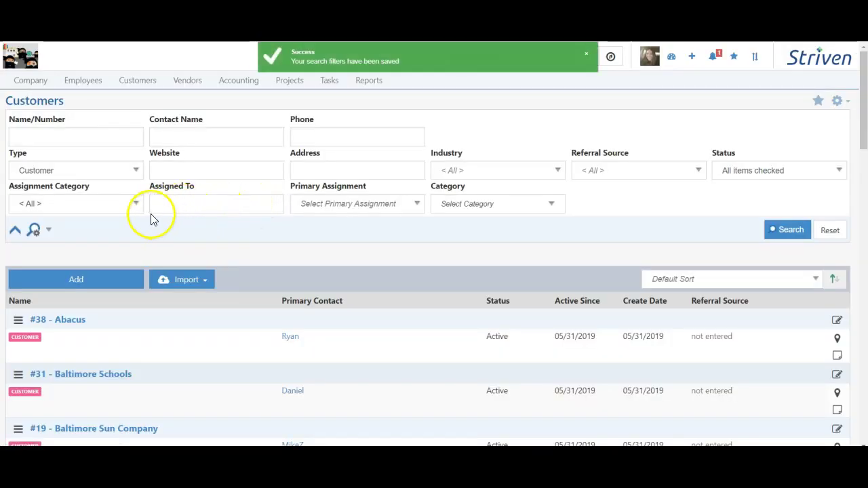
Reload the Customers list with the All Customers saved search and confirm Status is All
{"action": "left_click", "coordinate": [139, 80]}
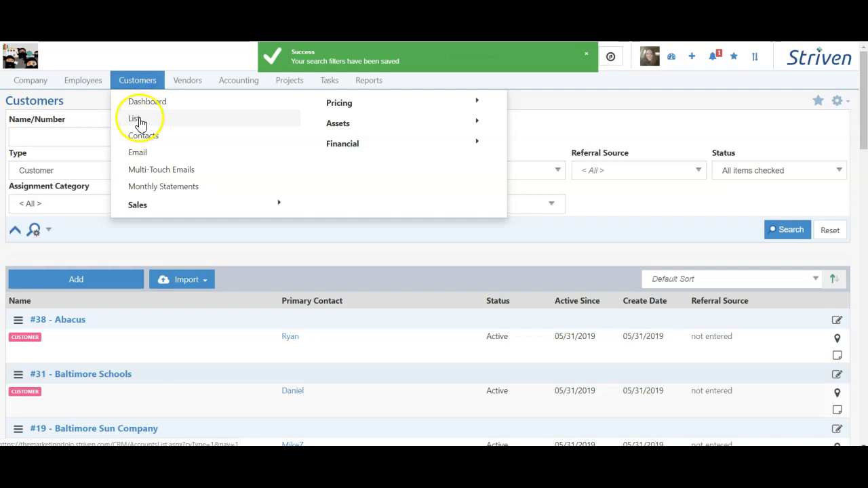
{"action": "left_click", "coordinate": [139, 122]}
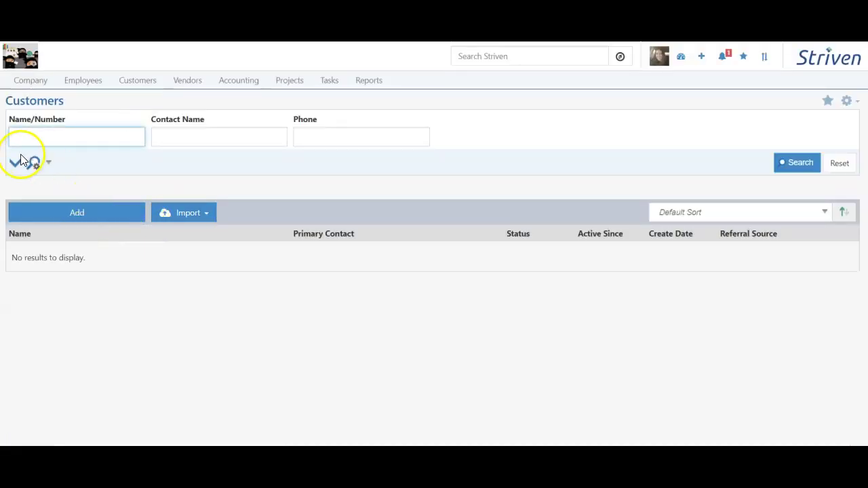
{"action": "left_click", "coordinate": [47, 164]}
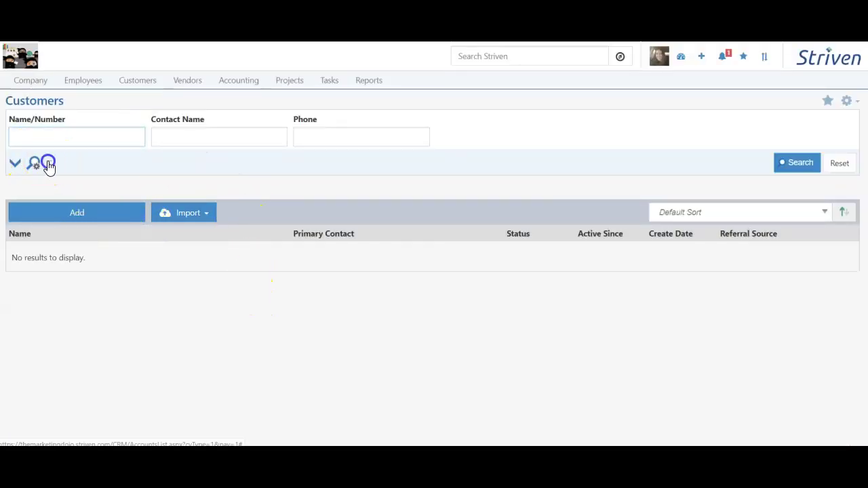
{"action": "left_click", "coordinate": [62, 214]}
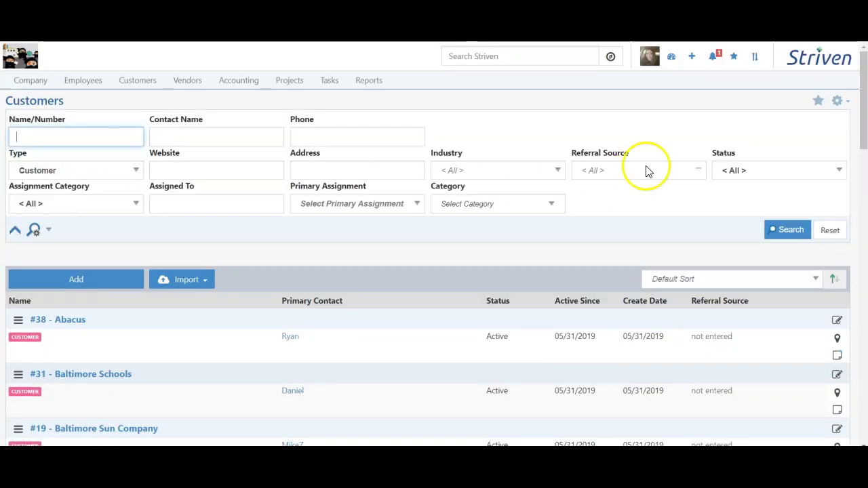
{"action": "left_click", "coordinate": [730, 170]}
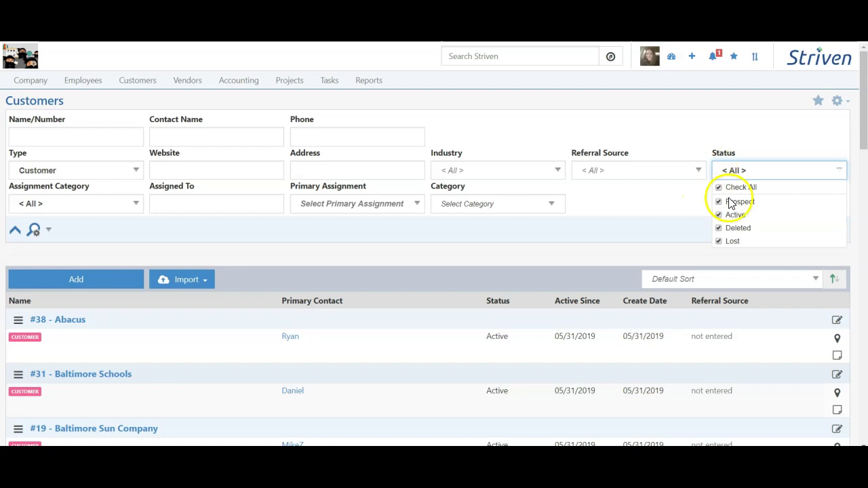
{"action": "left_click", "coordinate": [88, 233]}
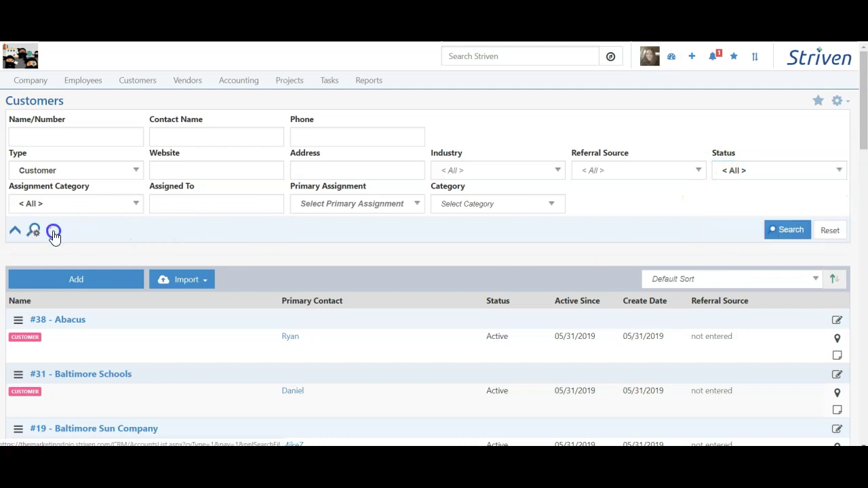
{"action": "left_click", "coordinate": [53, 233]}
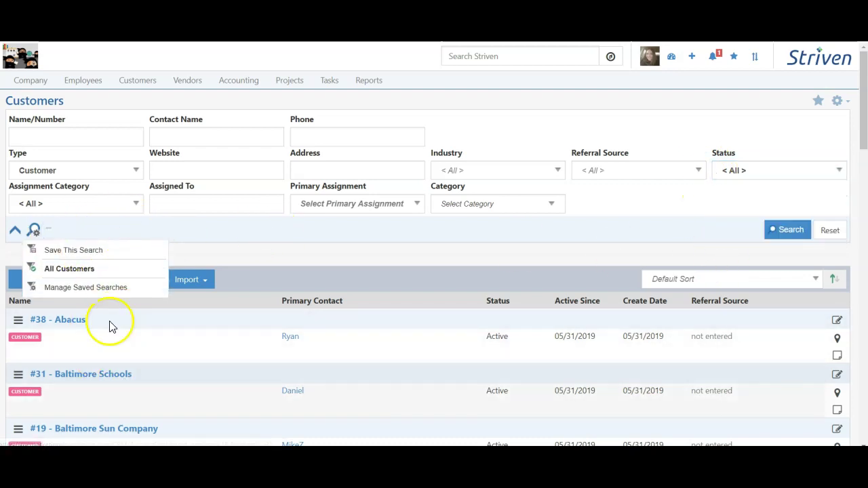
{"action": "left_click", "coordinate": [484, 257]}
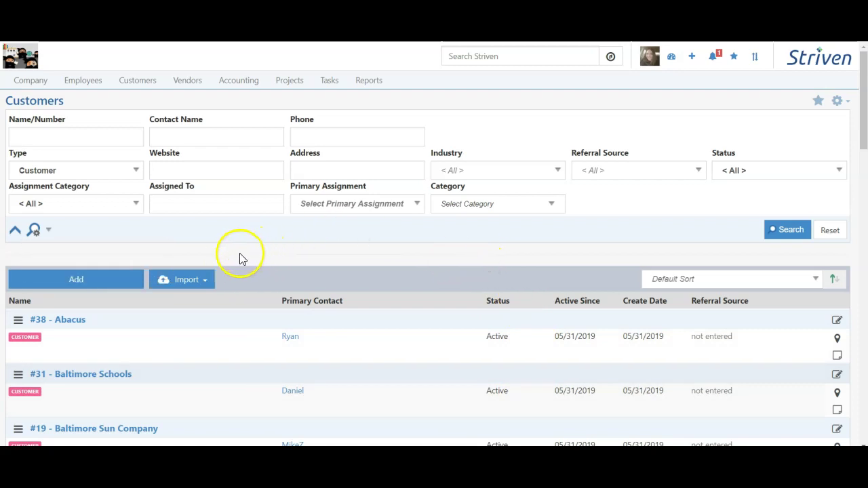
{"action": "left_click", "coordinate": [192, 281]}
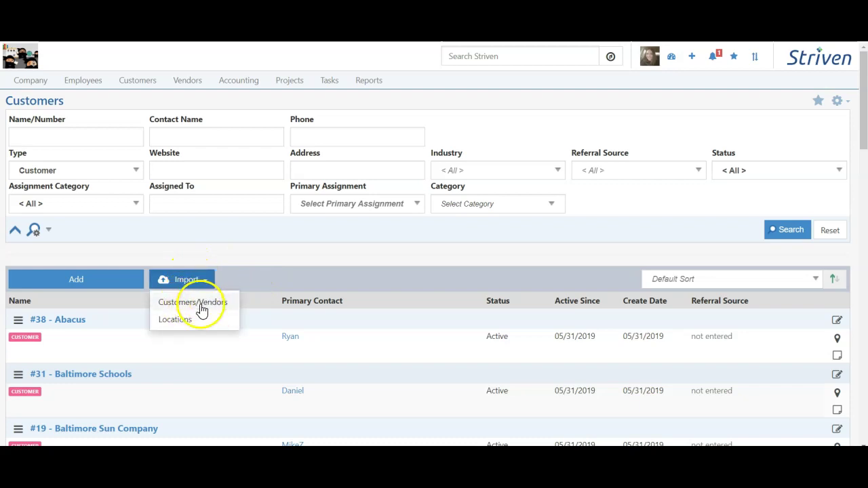
{"action": "left_click", "coordinate": [82, 280]}
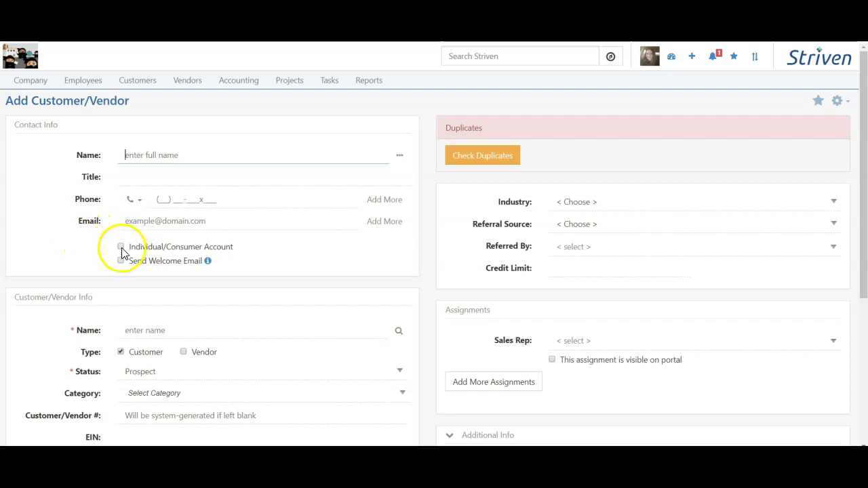
Keep it a business account and enter the contact's full name, title CEO, phone and e-mail
{"action": "left_click", "coordinate": [226, 248]}
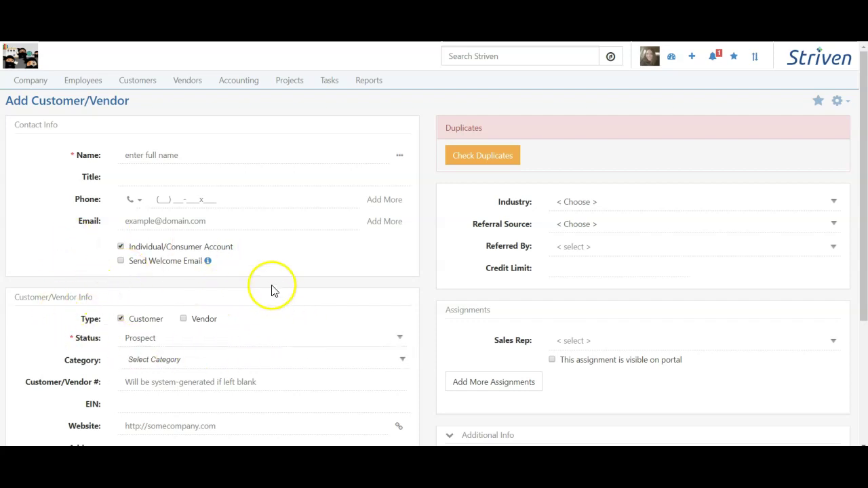
{"action": "left_click", "coordinate": [228, 249]}
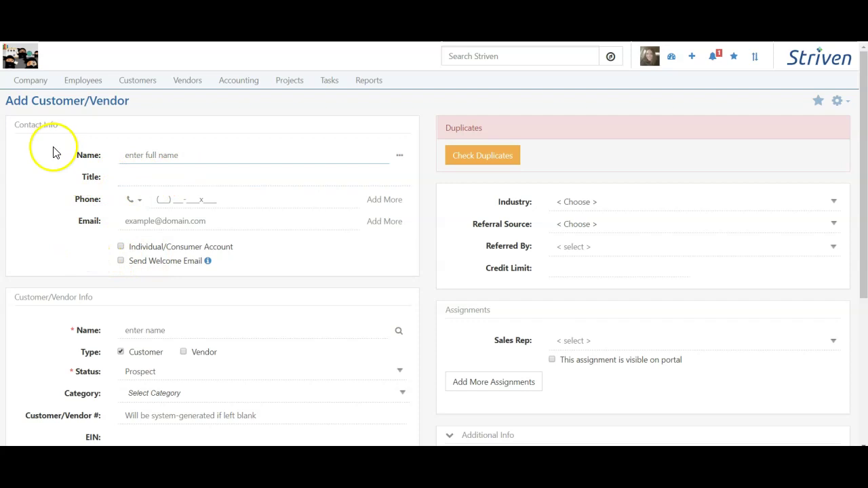
{"action": "left_click", "coordinate": [160, 154]}
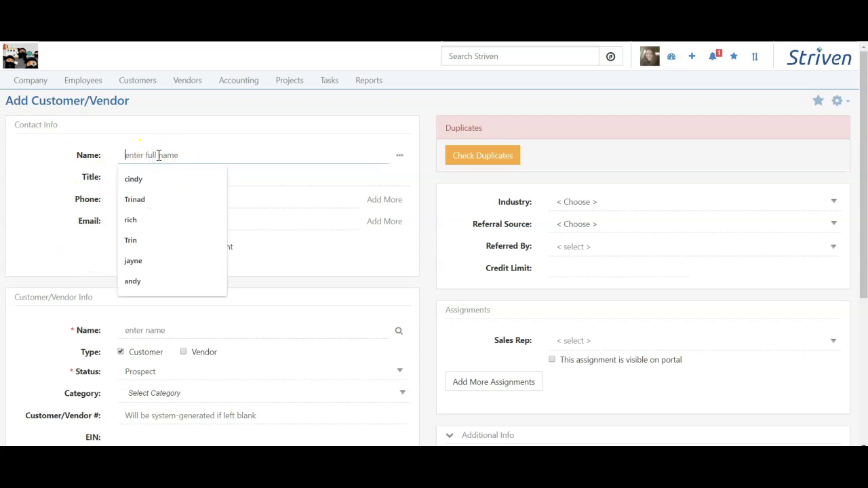
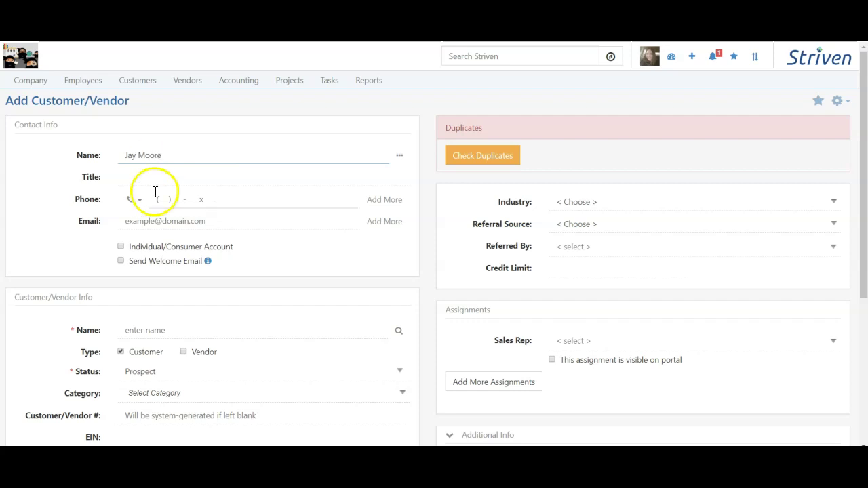
{"action": "left_click", "coordinate": [145, 176]}
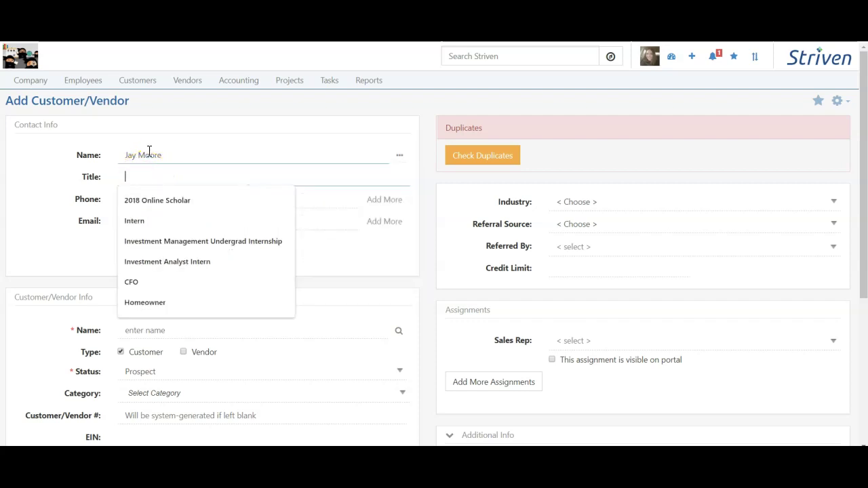
{"action": "type", "text": "CEO"}
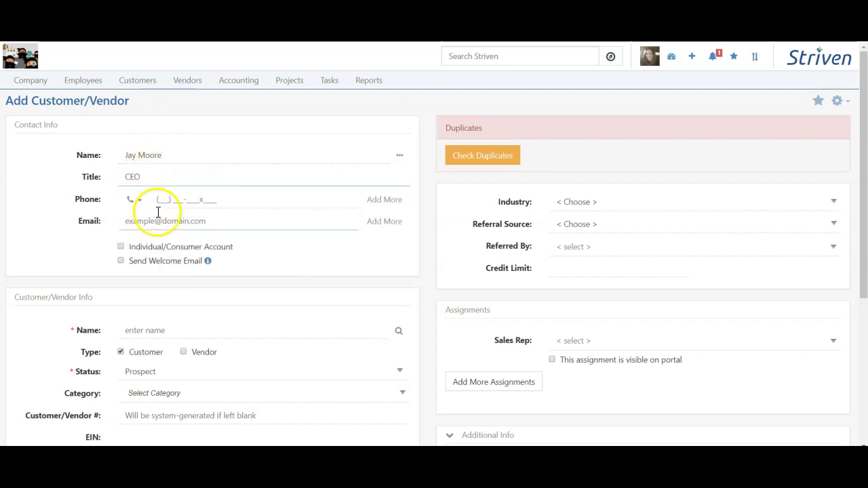
{"action": "left_click", "coordinate": [177, 196]}
{"action": "type", "text": "5557658767"}
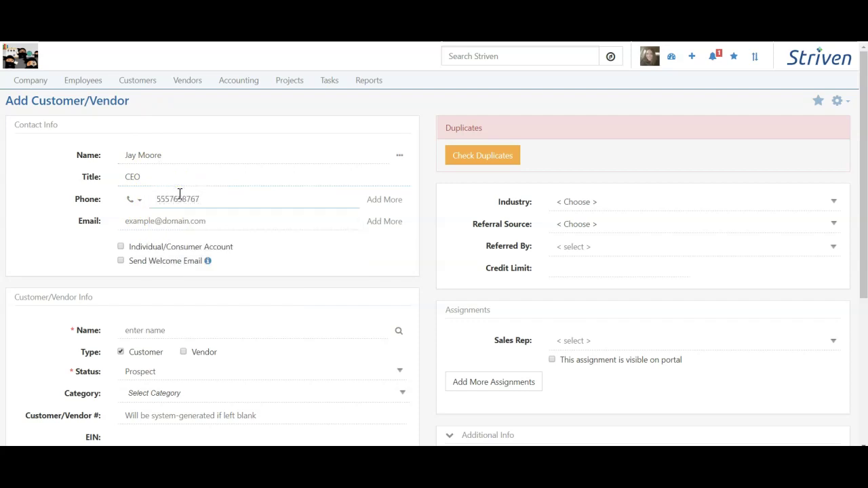
{"action": "left_click", "coordinate": [164, 221]}
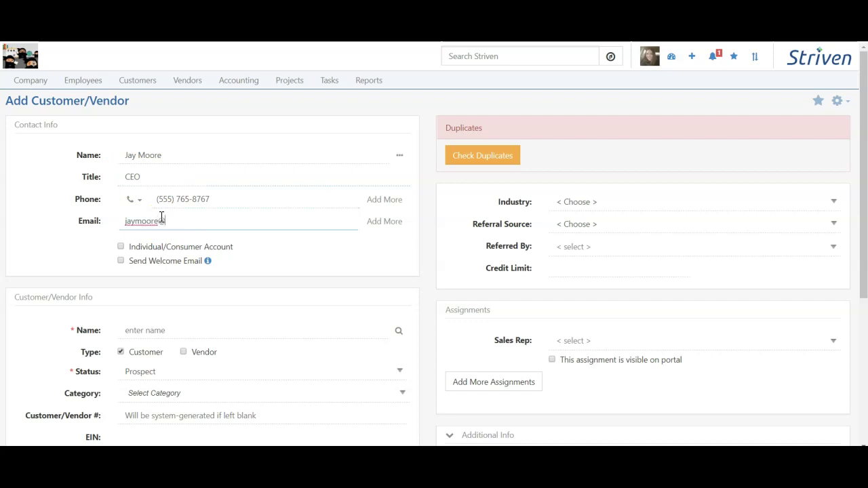
{"action": "left_click", "coordinate": [85, 236]}
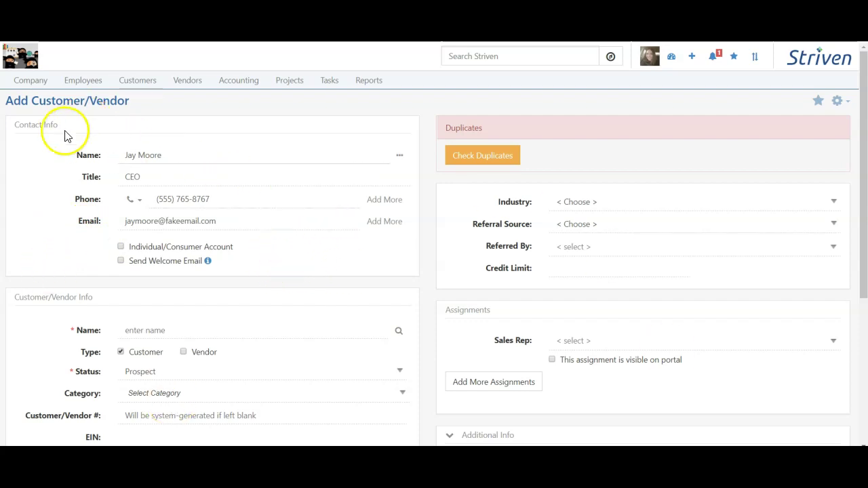
{"action": "left_click", "coordinate": [156, 153]}
{"action": "left_click", "coordinate": [156, 267]}
{"action": "scroll", "coordinate": [146, 248], "scroll_direction": "down", "scroll_amount": 2}
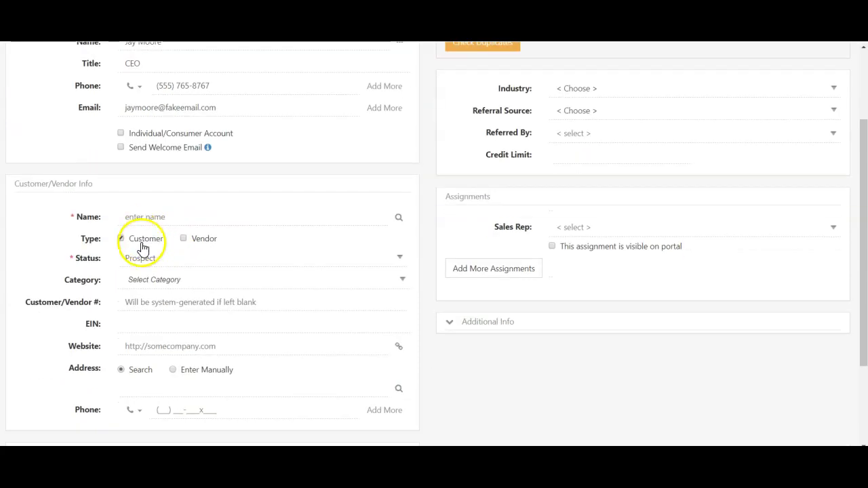
{"action": "scroll", "coordinate": [142, 248], "scroll_direction": "up", "scroll_amount": 2}
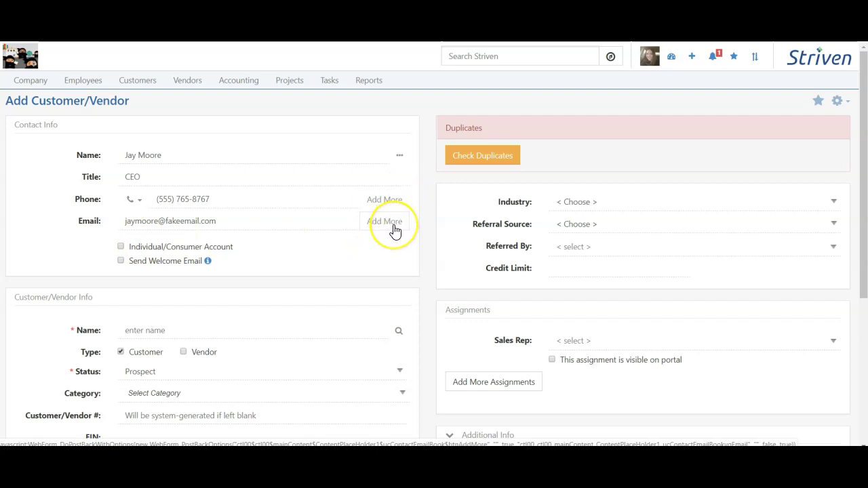
{"action": "left_click", "coordinate": [399, 160]}
{"action": "left_click", "coordinate": [375, 186]}
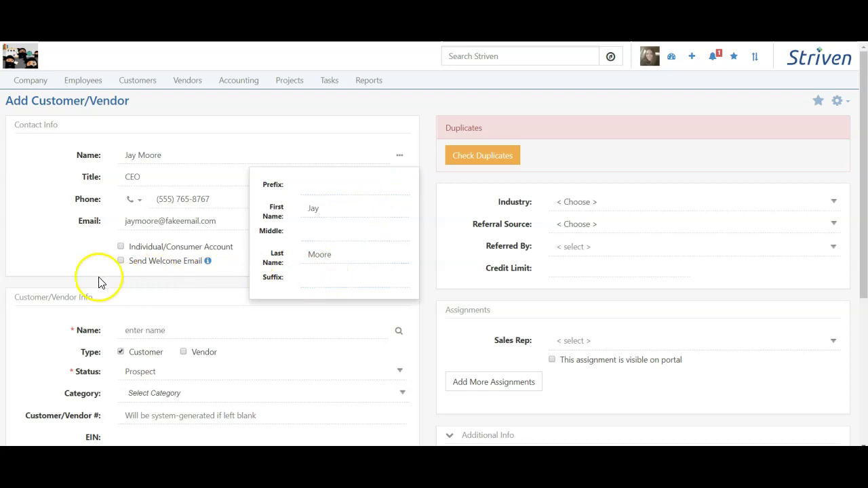
{"action": "left_click", "coordinate": [55, 283]}
{"action": "scroll", "coordinate": [58, 278], "scroll_direction": "down", "scroll_amount": 2}
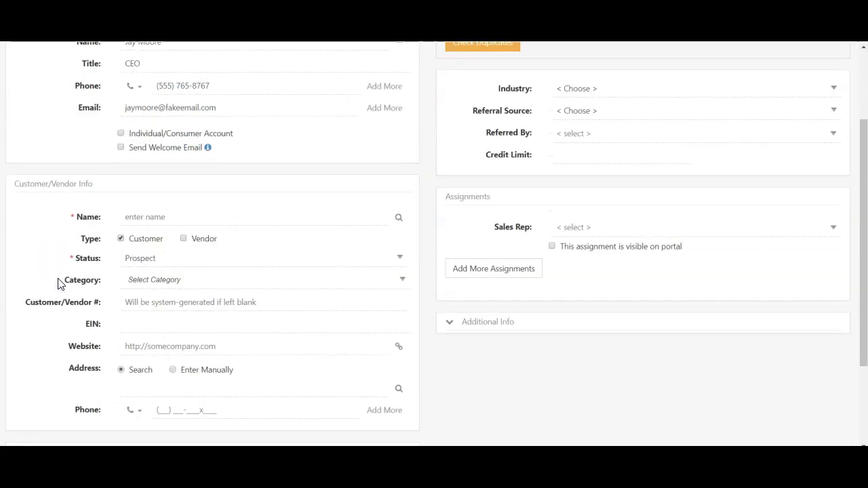
{"action": "scroll", "coordinate": [57, 284], "scroll_direction": "down", "scroll_amount": 1}
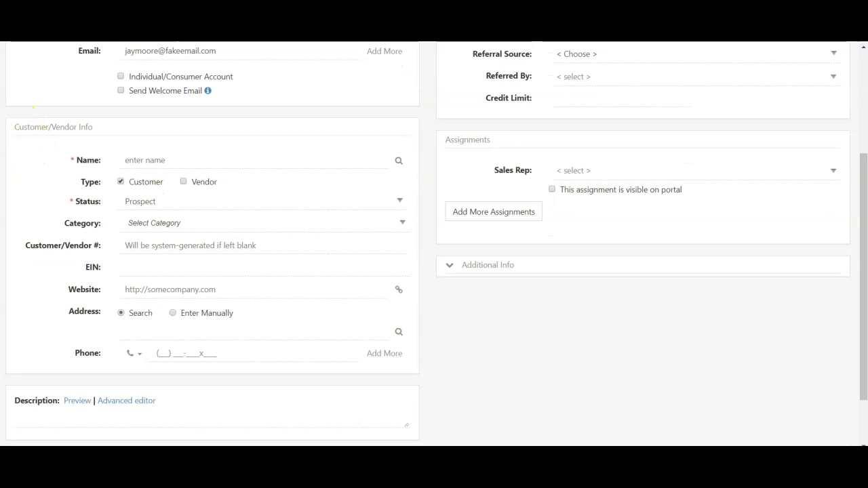
{"action": "scroll", "coordinate": [106, 187], "scroll_direction": "up", "scroll_amount": 2}
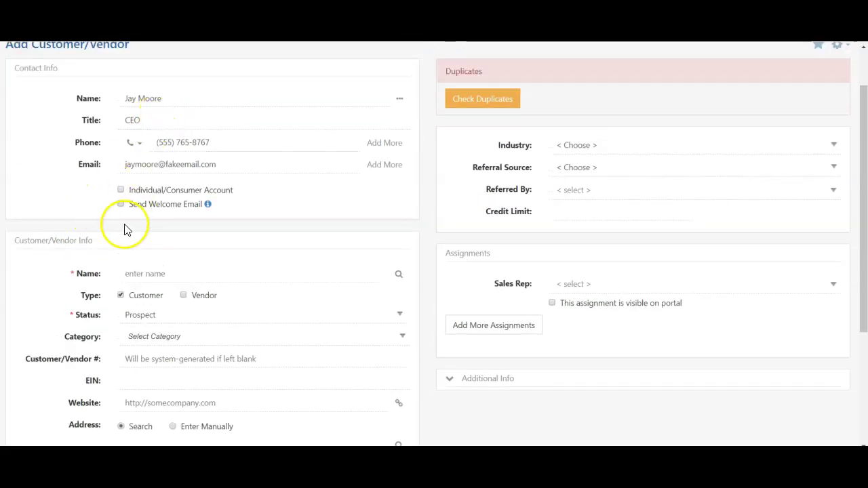
{"action": "scroll", "coordinate": [124, 229], "scroll_direction": "down", "scroll_amount": 3}
Look up 'ABC Inc.' and select ABC Construction Group Inc, auto-filling website and Rockledge address
{"action": "left_click", "coordinate": [153, 103]}
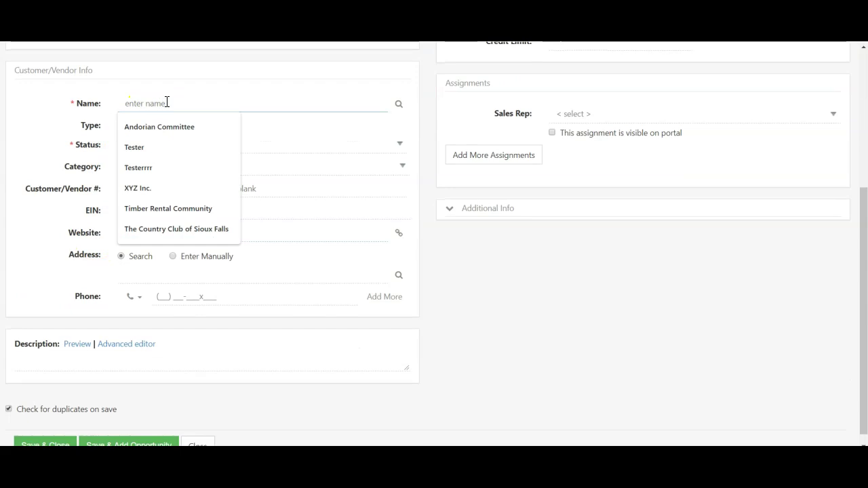
{"action": "type", "text": "ABC"}
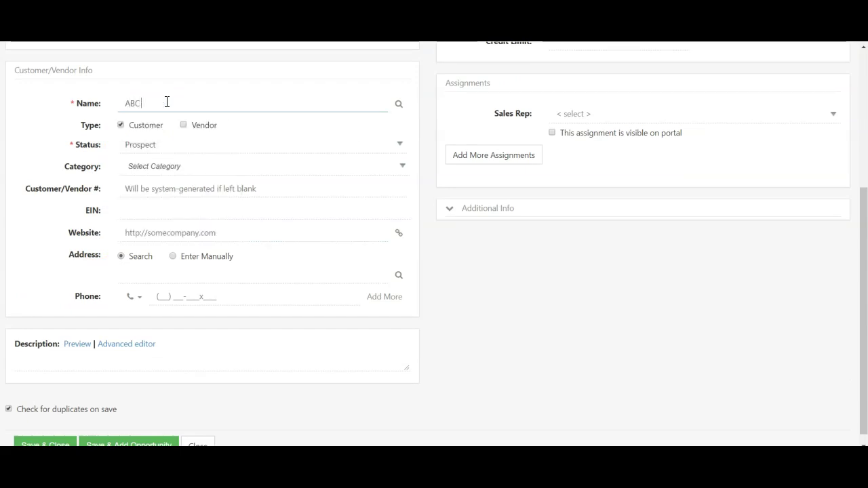
{"action": "type", "text": " Inc."}
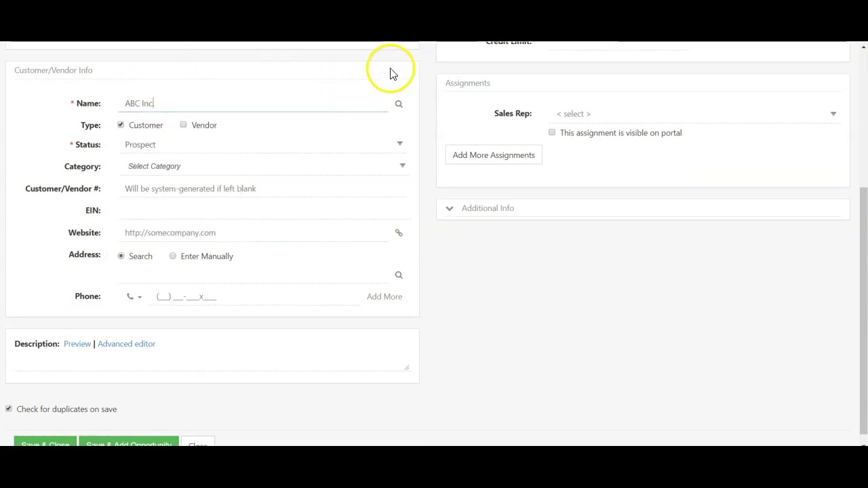
{"action": "left_click", "coordinate": [399, 106]}
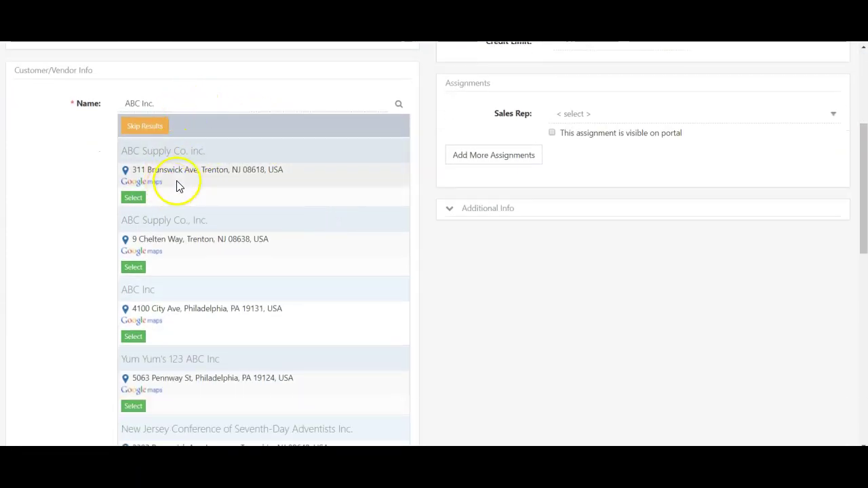
{"action": "scroll", "coordinate": [180, 190], "scroll_direction": "down", "scroll_amount": 5}
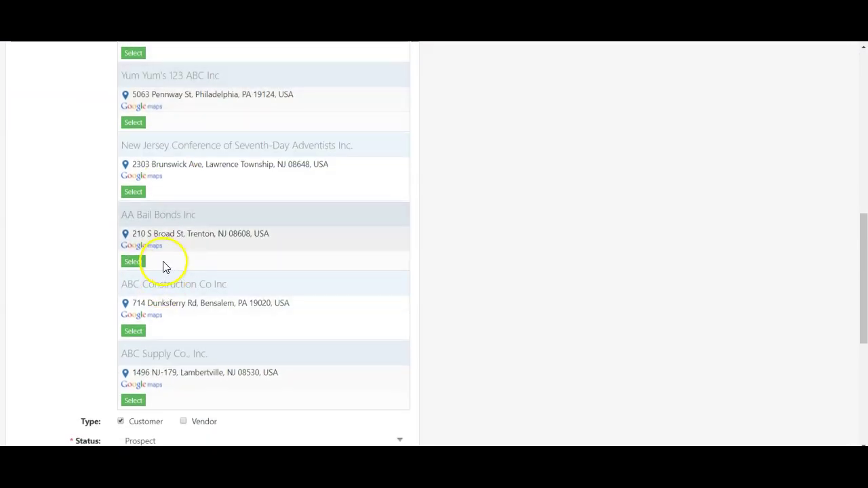
{"action": "scroll", "coordinate": [165, 265], "scroll_direction": "down", "scroll_amount": 1}
{"action": "scroll", "coordinate": [188, 323], "scroll_direction": "up", "scroll_amount": 8}
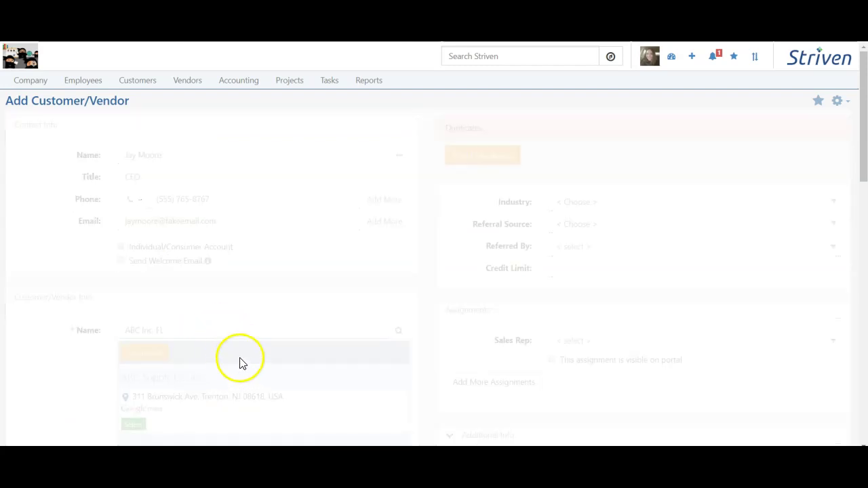
{"action": "scroll", "coordinate": [242, 341], "scroll_direction": "down", "scroll_amount": 2}
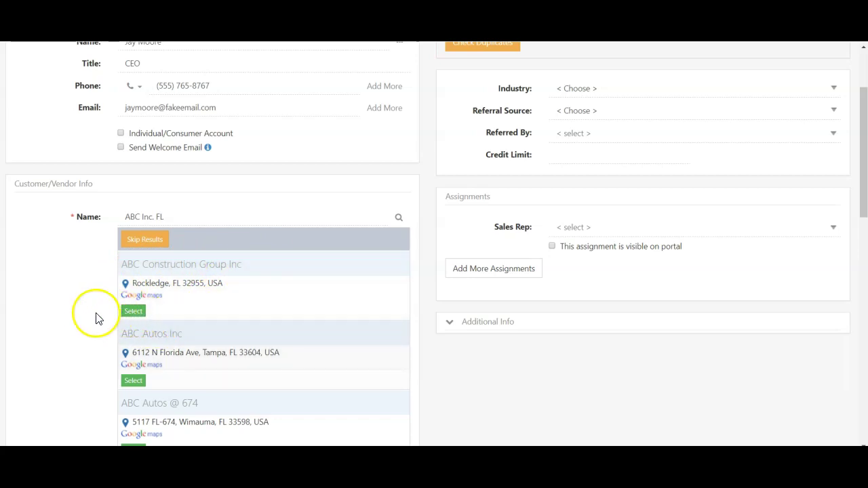
{"action": "left_click", "coordinate": [138, 313]}
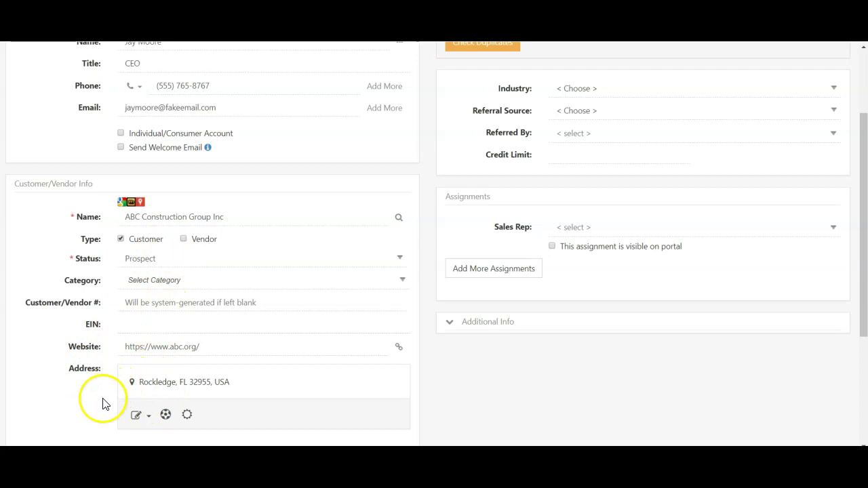
{"action": "scroll", "coordinate": [200, 393], "scroll_direction": "down", "scroll_amount": 3}
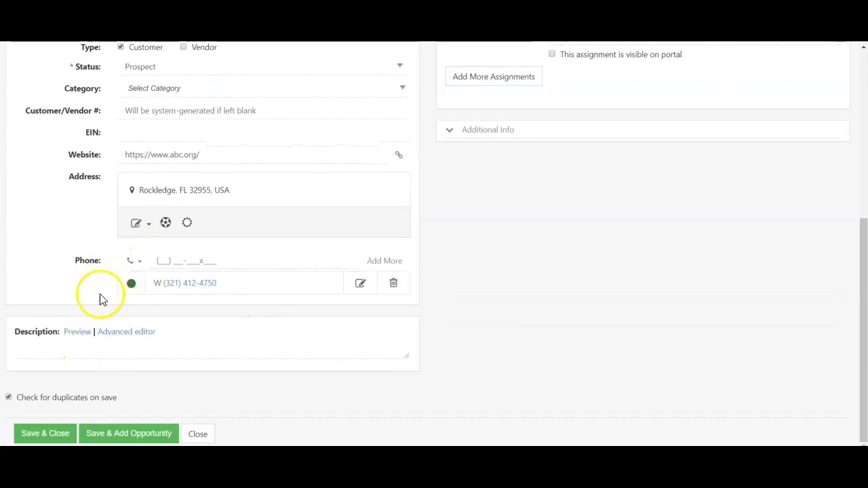
{"action": "scroll", "coordinate": [99, 294], "scroll_direction": "up", "scroll_amount": 3}
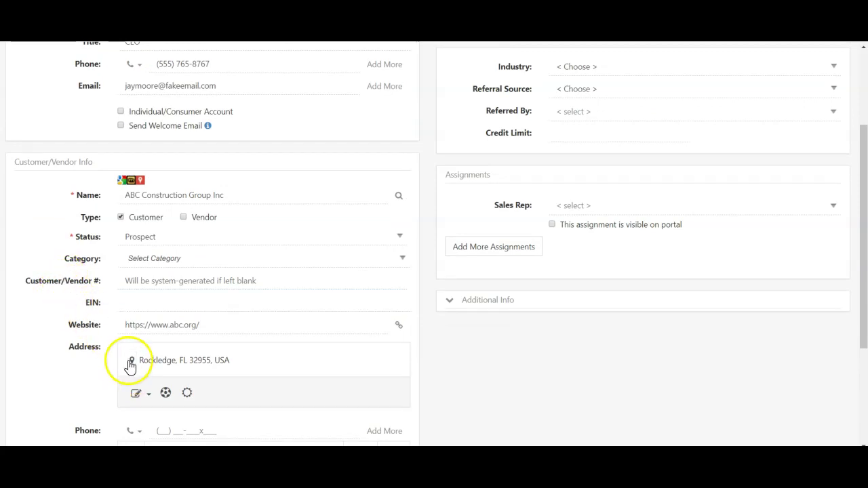
{"action": "scroll", "coordinate": [130, 366], "scroll_direction": "down", "scroll_amount": 1}
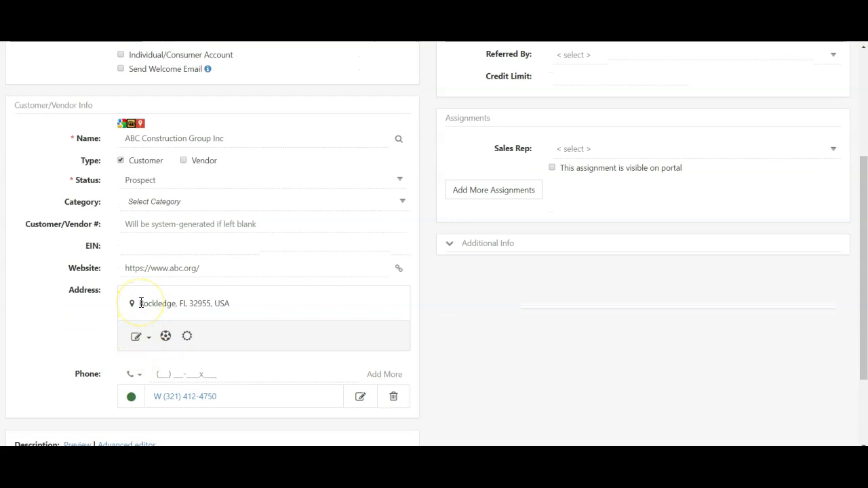
{"action": "left_click", "coordinate": [149, 339]}
{"action": "left_click", "coordinate": [168, 358]}
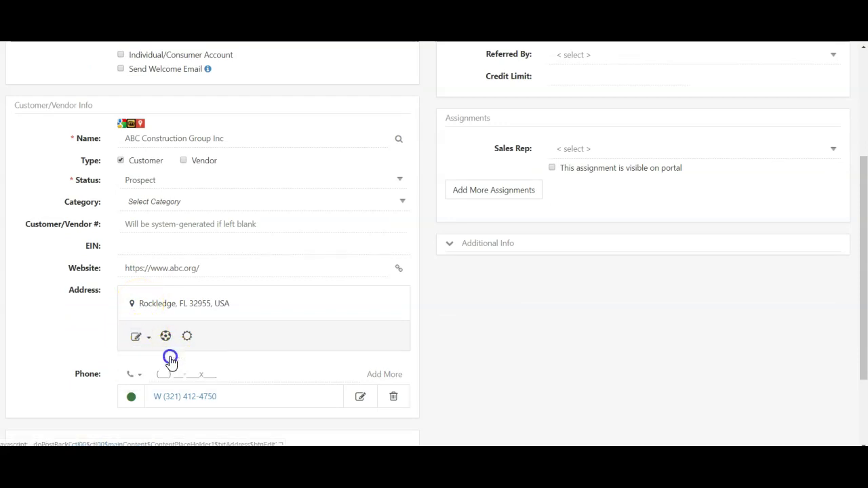
{"action": "scroll", "coordinate": [169, 355], "scroll_direction": "up", "scroll_amount": 3}
{"action": "scroll", "coordinate": [146, 317], "scroll_direction": "down", "scroll_amount": 5}
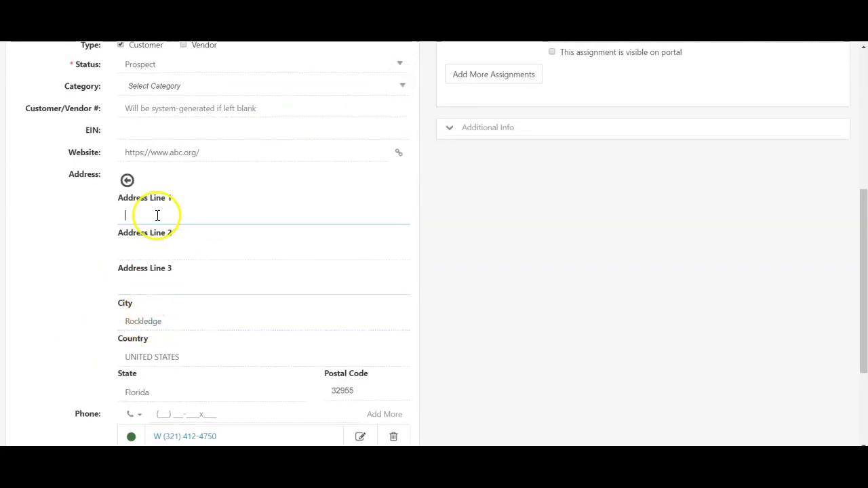
{"action": "type", "text": "ue"}
{"action": "scroll", "coordinate": [210, 213], "scroll_direction": "down", "scroll_amount": 3}
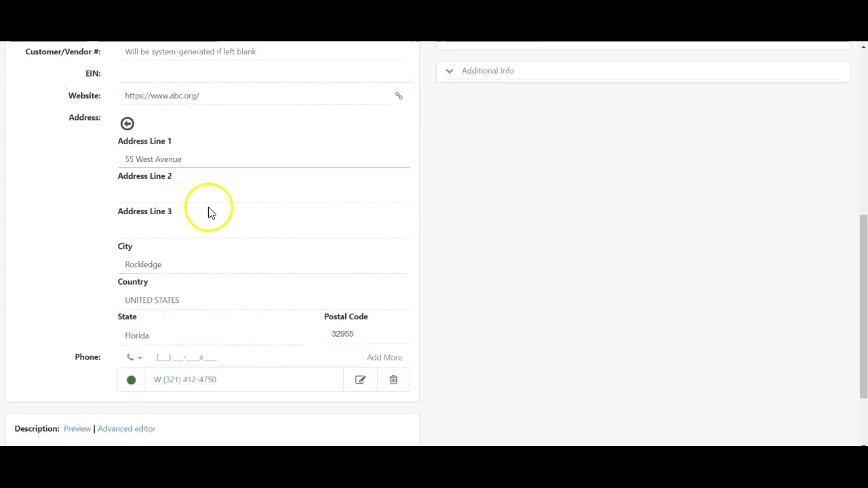
{"action": "left_click", "coordinate": [29, 350]}
{"action": "left_click", "coordinate": [116, 335]}
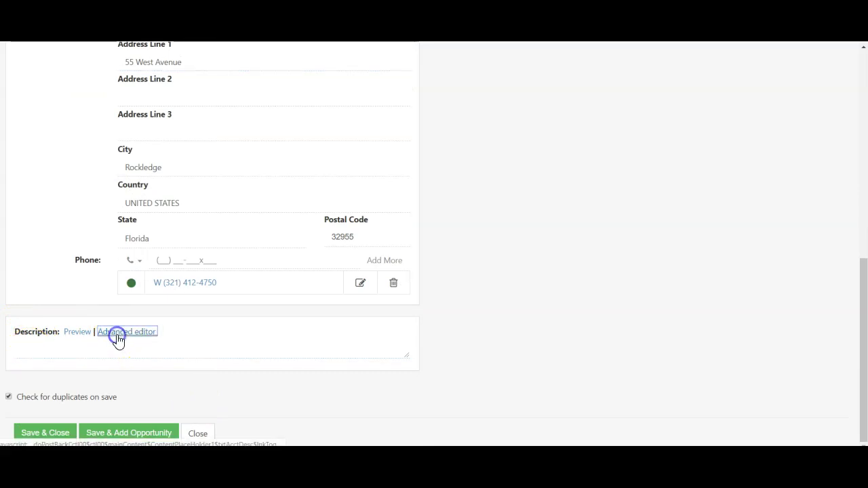
Enter the plain-text description 'New prospective customer who is looking for recurring services'
{"action": "scroll", "coordinate": [139, 334], "scroll_direction": "down", "scroll_amount": 3}
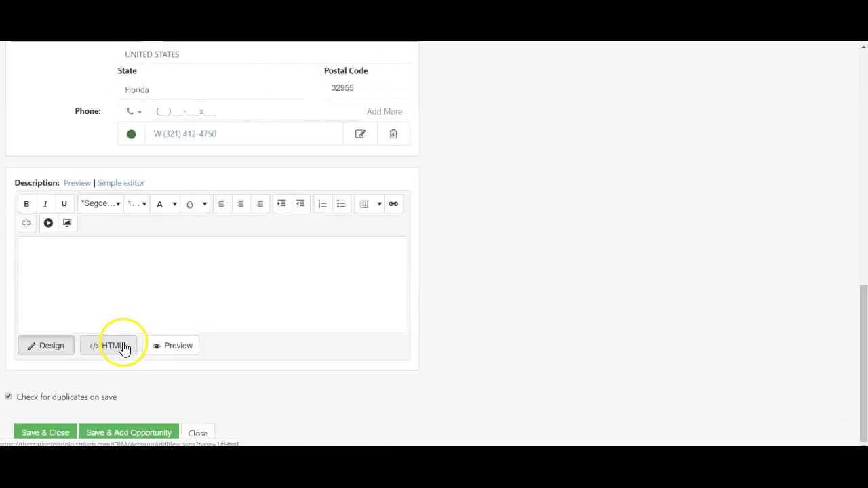
{"action": "left_click", "coordinate": [73, 183]}
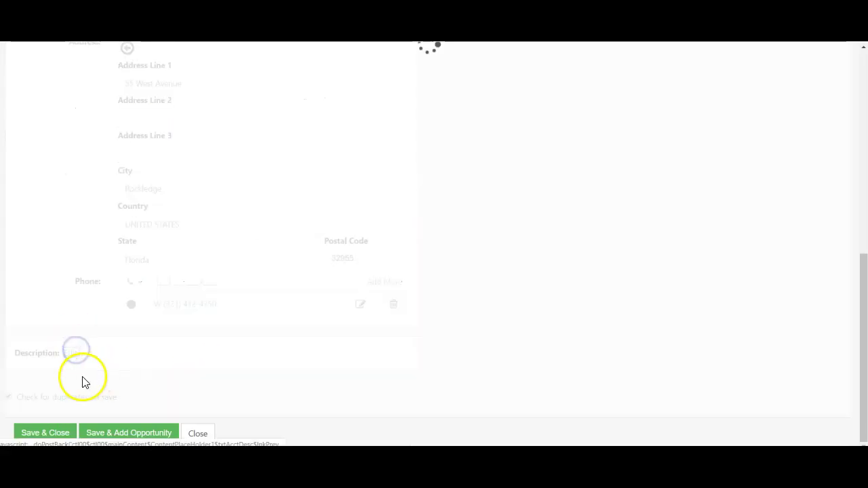
{"action": "scroll", "coordinate": [95, 407], "scroll_direction": "down", "scroll_amount": 3}
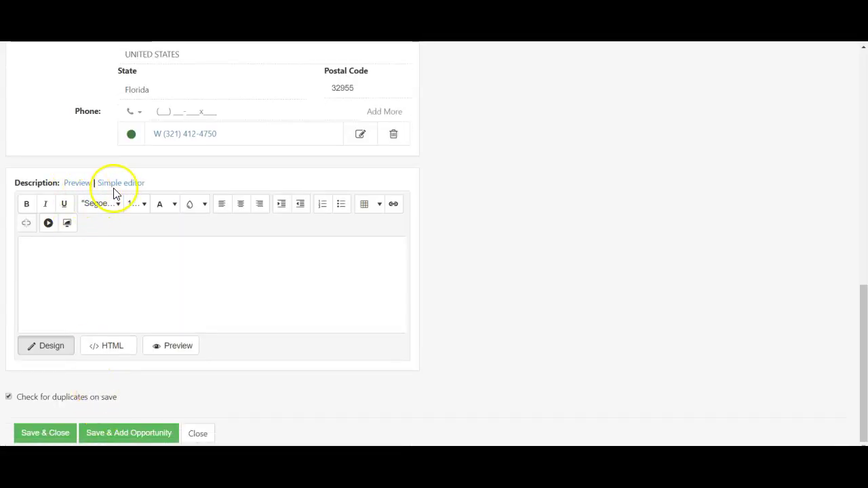
{"action": "left_click", "coordinate": [122, 184]}
{"action": "left_click", "coordinate": [95, 347]}
{"action": "type", "text": "New prospective customer who is looking for recurring services"}
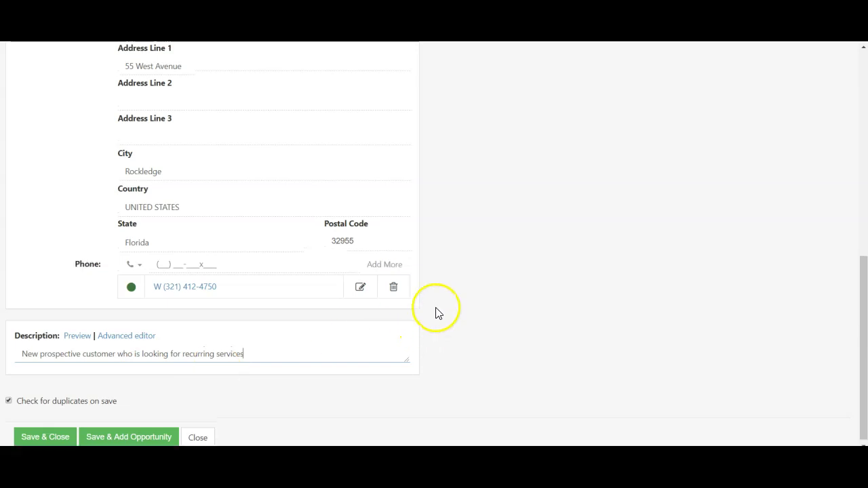
{"action": "scroll", "coordinate": [407, 315], "scroll_direction": "up", "scroll_amount": 15}
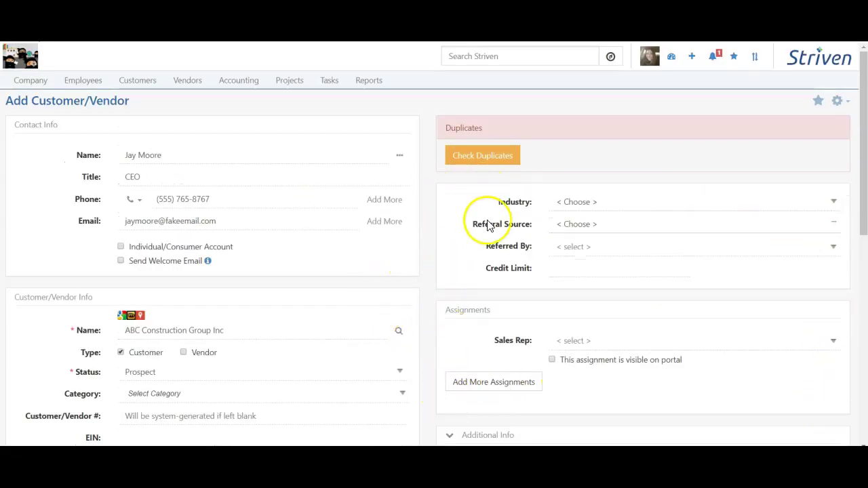
Add a new industry named Construction and assign it to the customer
{"action": "left_click", "coordinate": [593, 203]}
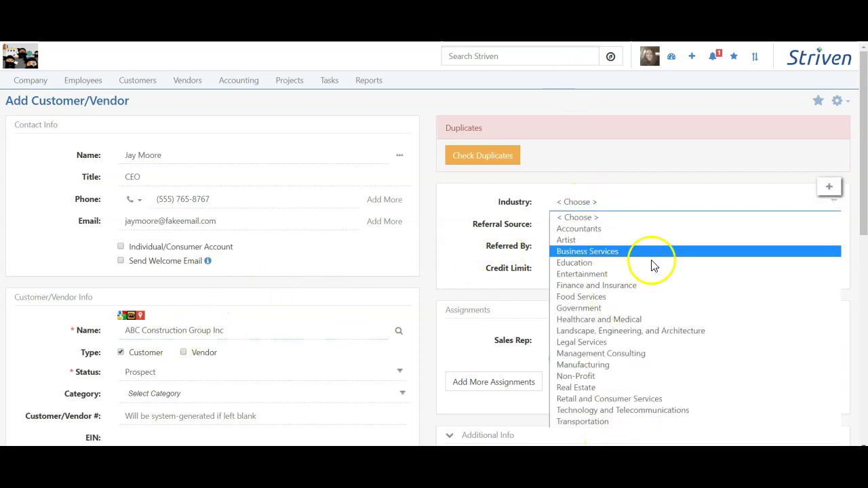
{"action": "left_click", "coordinate": [829, 189]}
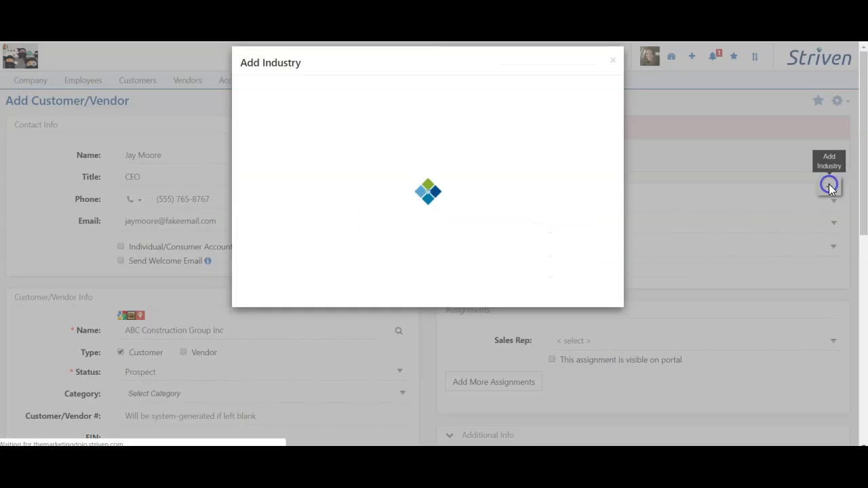
{"action": "left_click", "coordinate": [316, 119]}
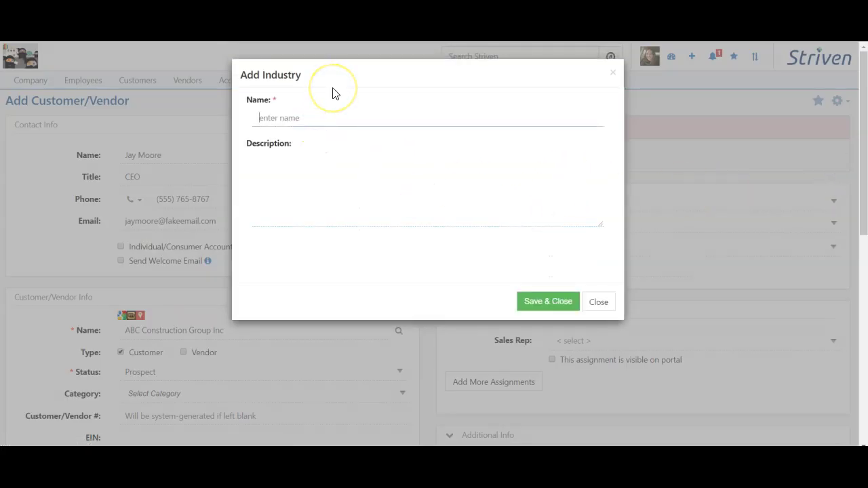
{"action": "type", "text": "Construction"}
{"action": "left_click", "coordinate": [270, 175]}
{"action": "left_click", "coordinate": [548, 301]}
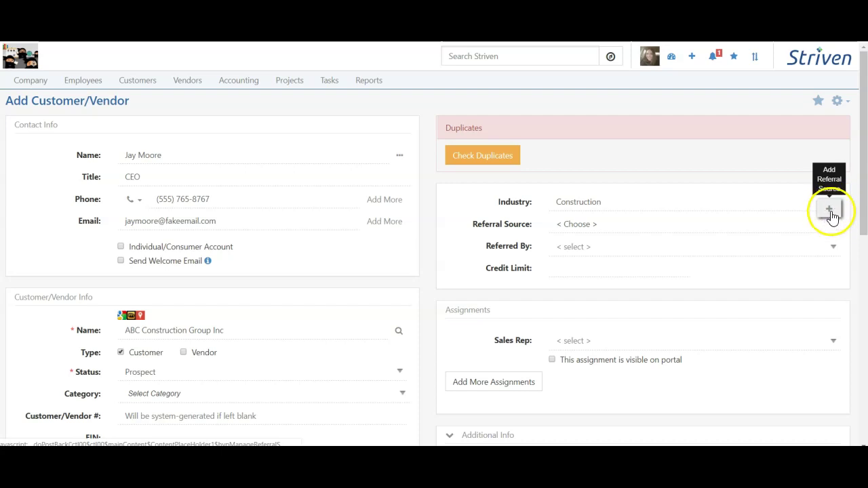
{"action": "left_click", "coordinate": [731, 224]}
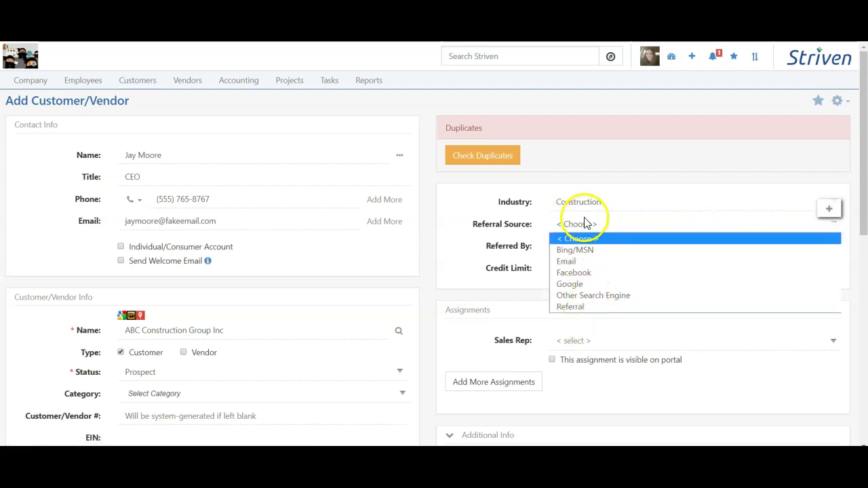
Choose Google as referral source, leave Referred By blank, and set a $10,000.00 credit limit
{"action": "left_click", "coordinate": [595, 284]}
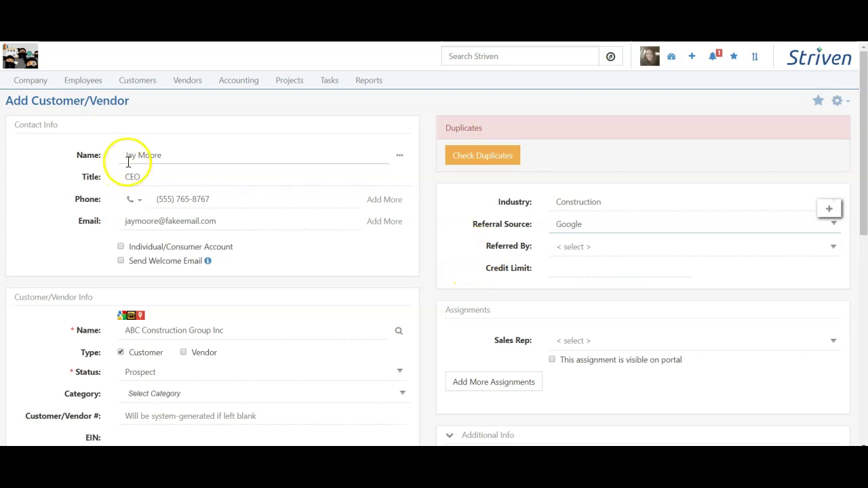
{"action": "left_click", "coordinate": [573, 247]}
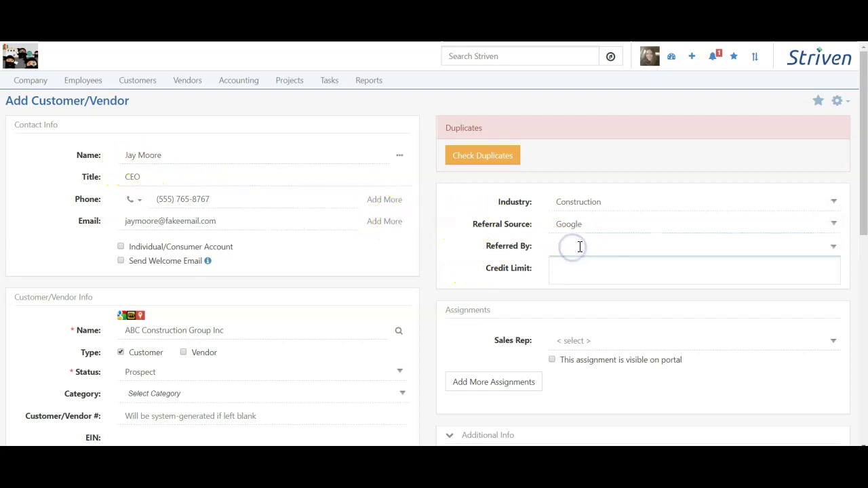
{"action": "left_click", "coordinate": [501, 251]}
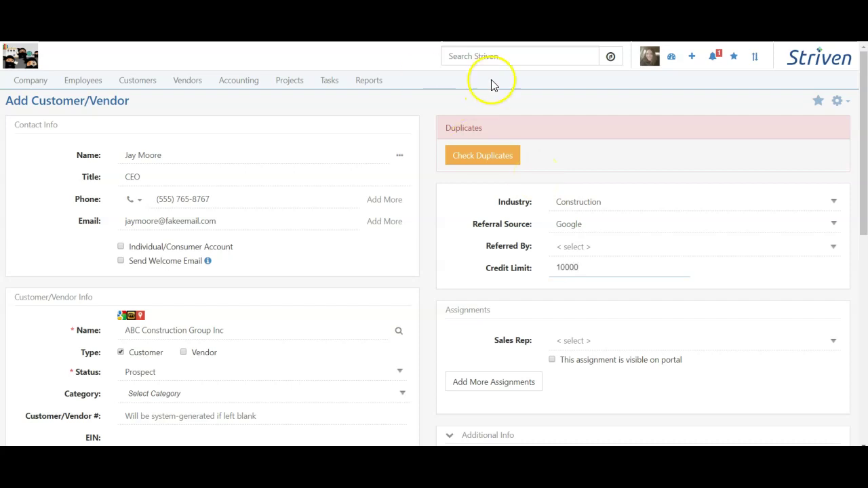
{"action": "scroll", "coordinate": [411, 329], "scroll_direction": "down", "scroll_amount": 1}
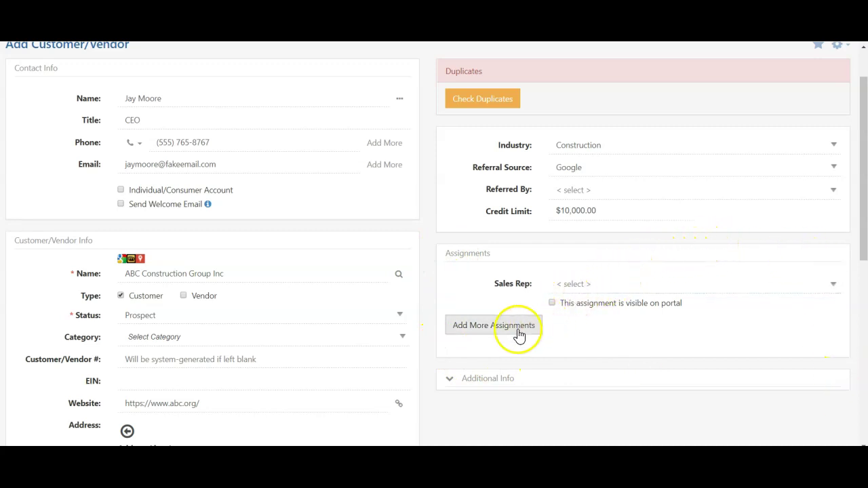
{"action": "scroll", "coordinate": [264, 309], "scroll_direction": "up", "scroll_amount": 1}
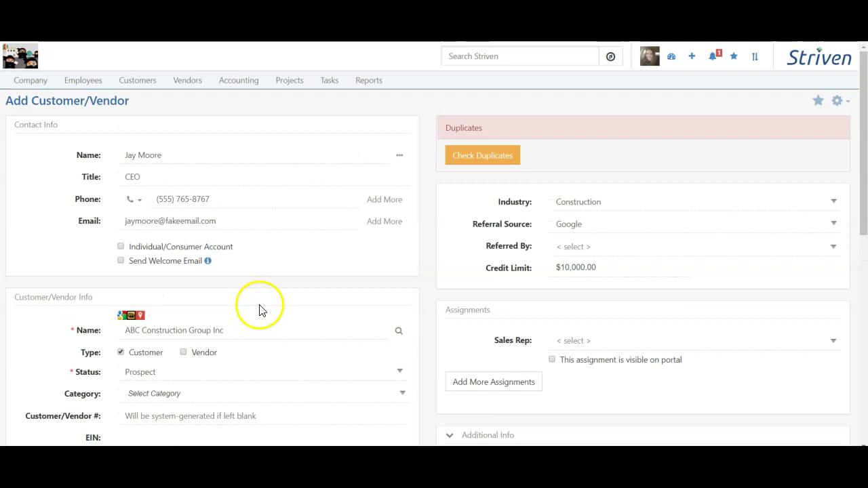
Search the Sales Rep field by the rep's name and assign the suggested sales rep
{"action": "scroll", "coordinate": [264, 307], "scroll_direction": "down", "scroll_amount": 1}
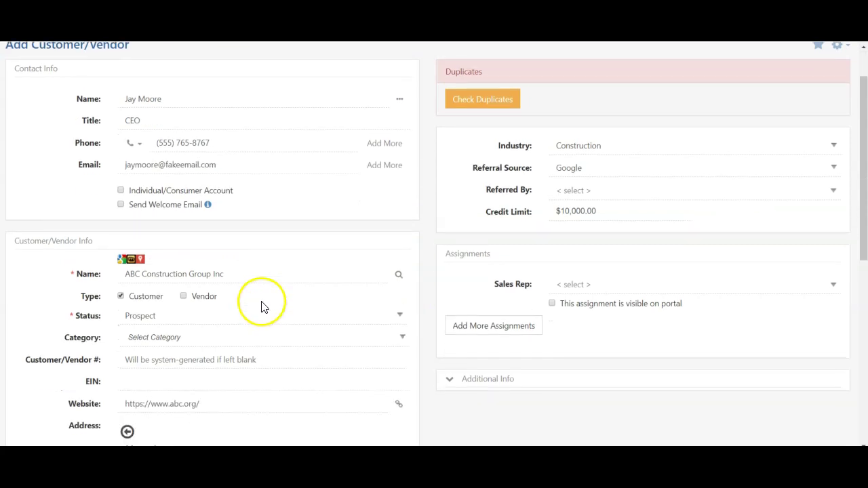
{"action": "left_click", "coordinate": [595, 288]}
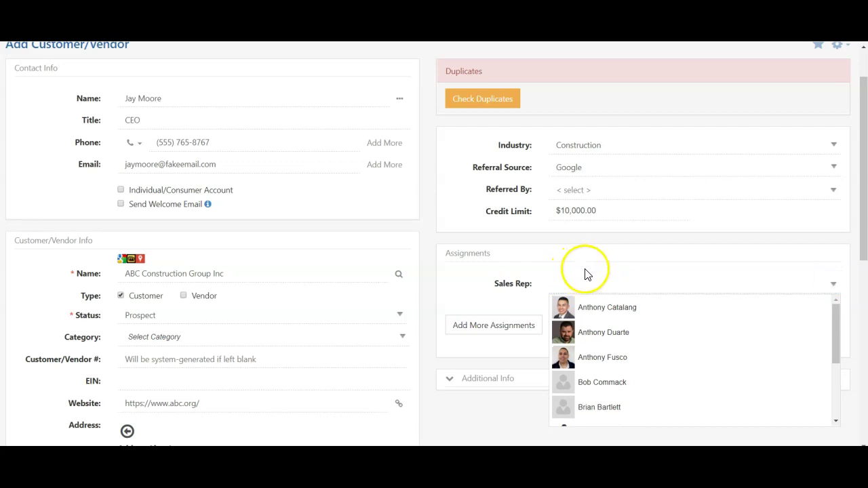
{"action": "left_click", "coordinate": [589, 335]}
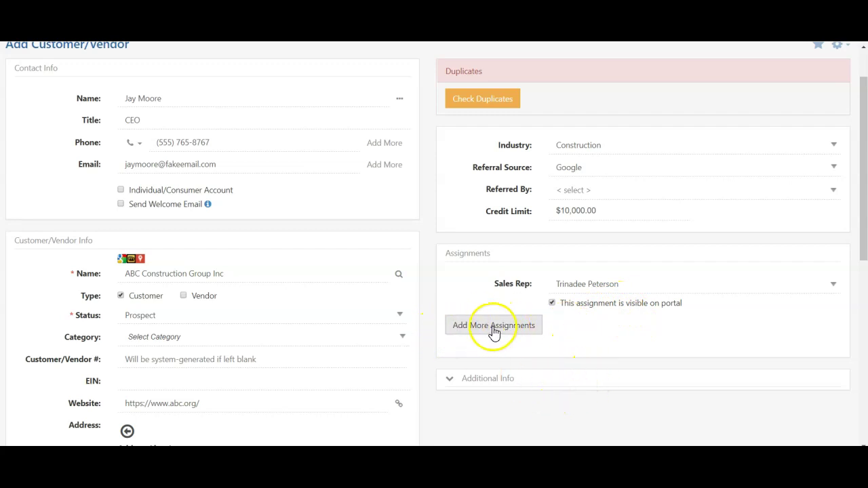
{"action": "scroll", "coordinate": [426, 339], "scroll_direction": "down", "scroll_amount": 3}
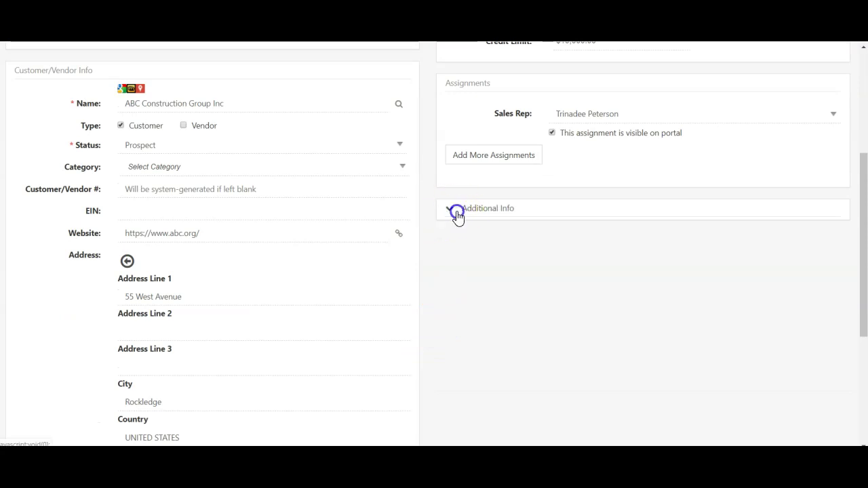
{"action": "left_click", "coordinate": [458, 216]}
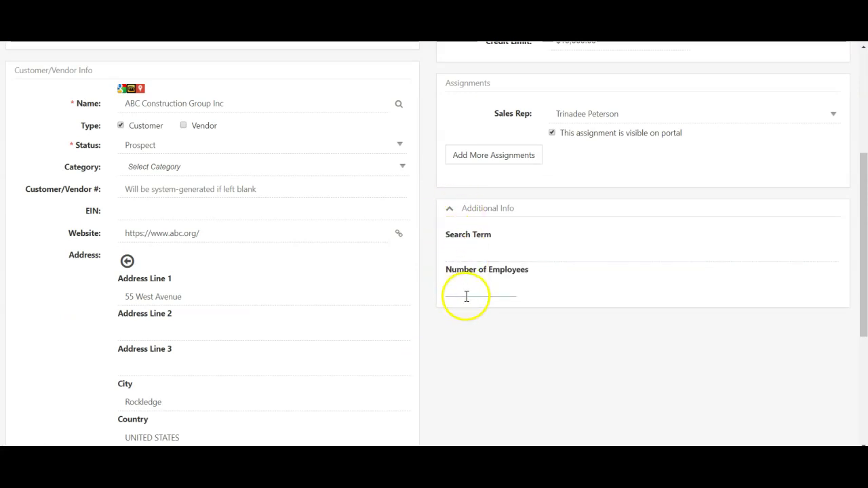
{"action": "left_click", "coordinate": [465, 249]}
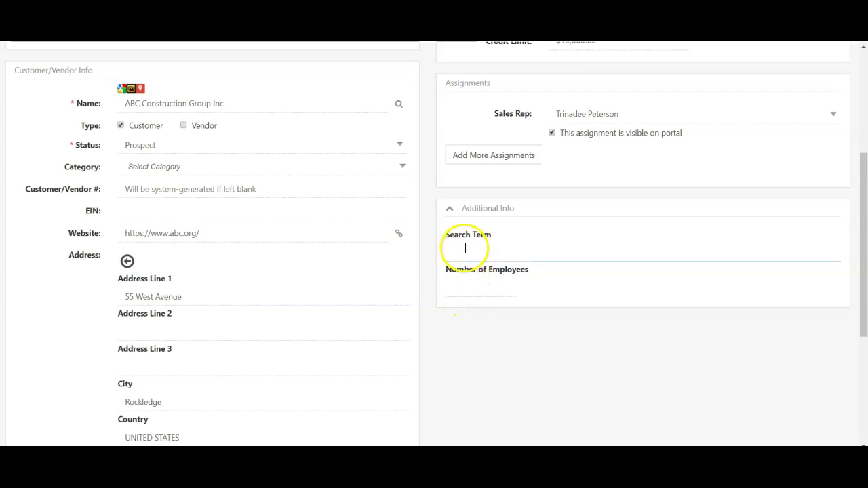
{"action": "left_click", "coordinate": [448, 215]}
{"action": "scroll", "coordinate": [517, 305], "scroll_direction": "down", "scroll_amount": 3}
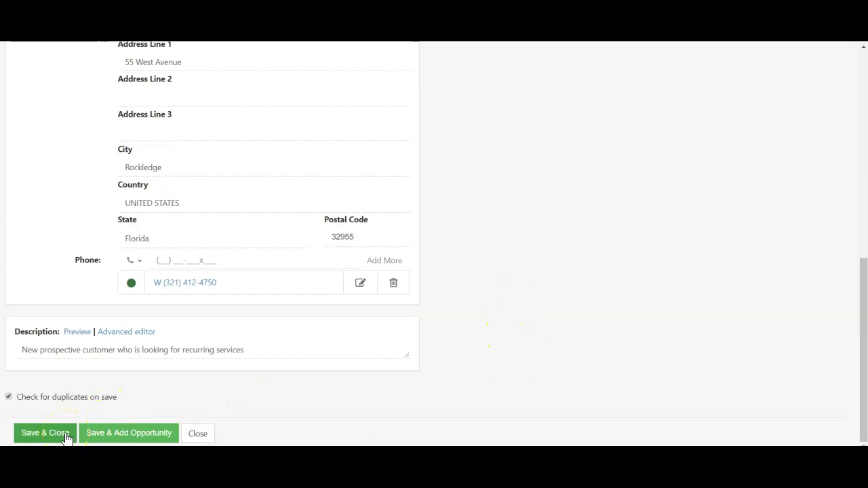
Turn on duplicate checking, then save and close the ABC Construction Group Inc customer record
{"action": "left_click", "coordinate": [133, 435]}
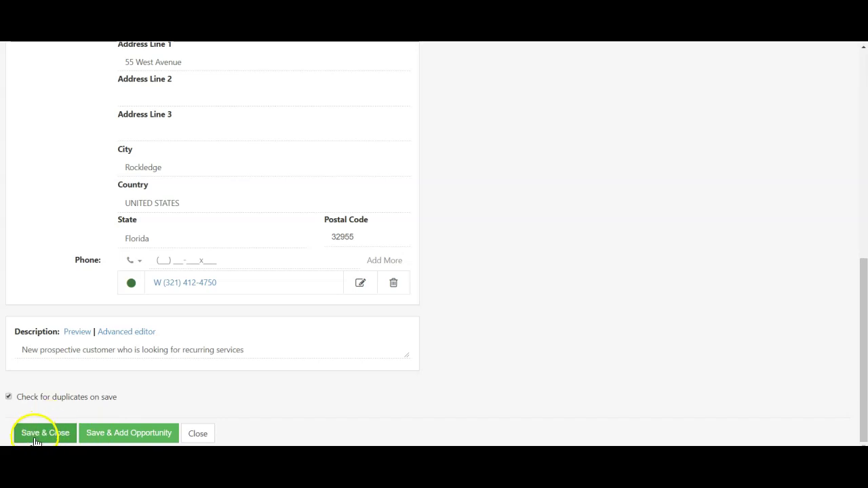
{"action": "left_click", "coordinate": [36, 440]}
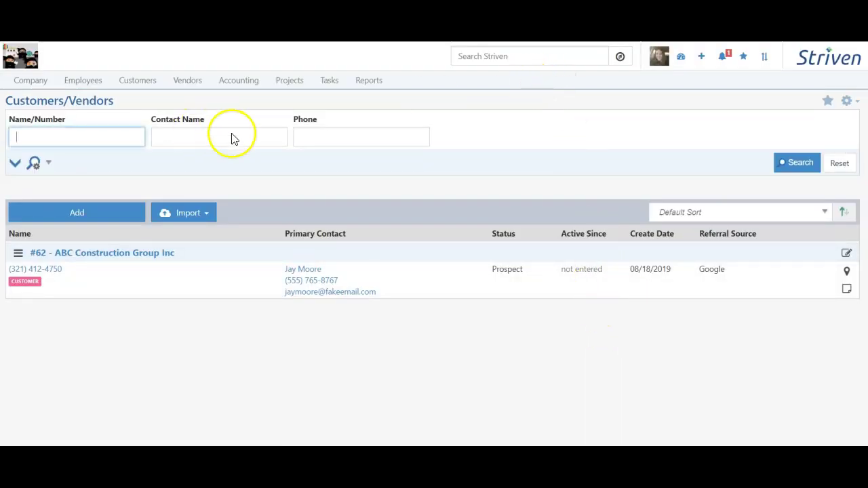